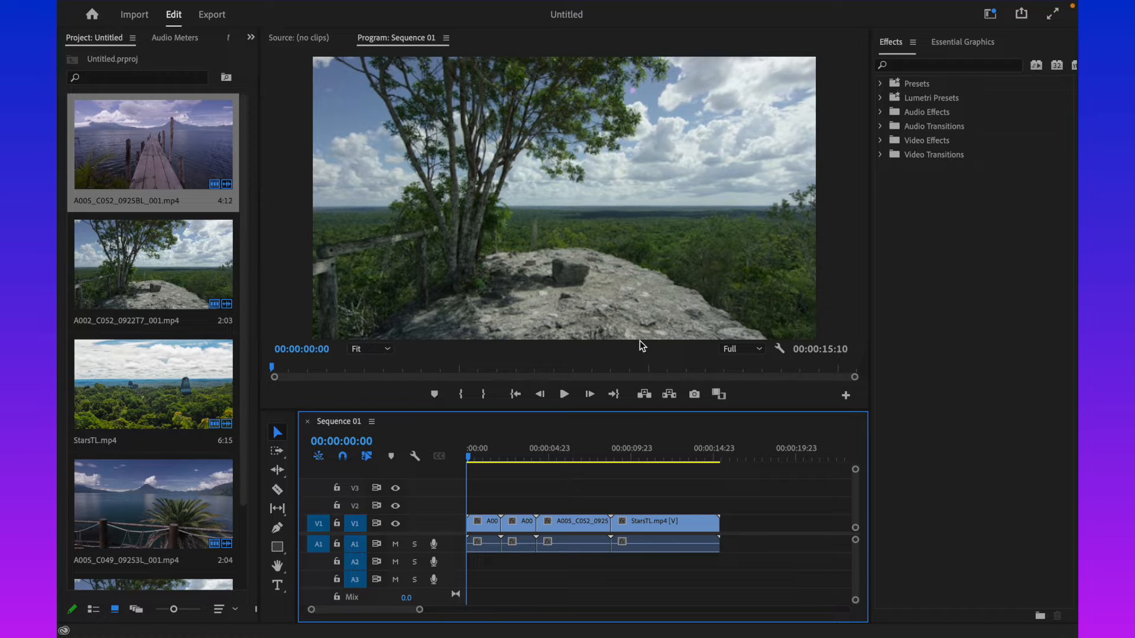
# - Scrub around the cut between the first and second clips, and return the playhead to the start of the sequence
pyautogui.click(495, 457)
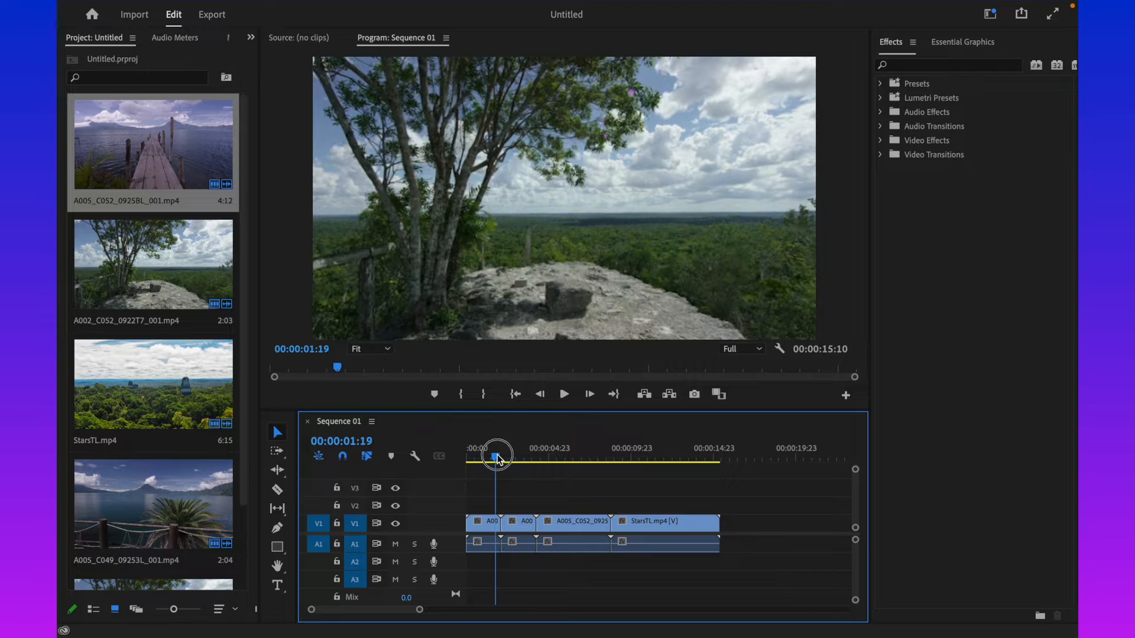
pyautogui.moveTo(496, 458)
pyautogui.mouseDown()
pyautogui.moveTo(508, 458)
pyautogui.moveTo(498, 456)
pyautogui.mouseUp()
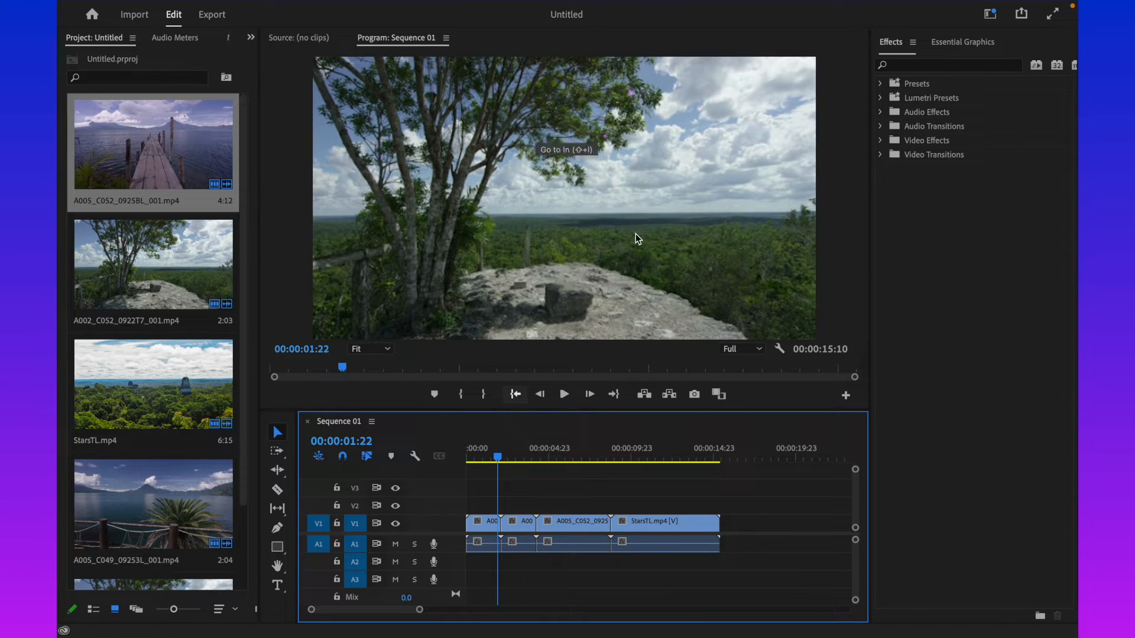
pyautogui.moveTo(498, 457); pyautogui.dragTo(497, 458)
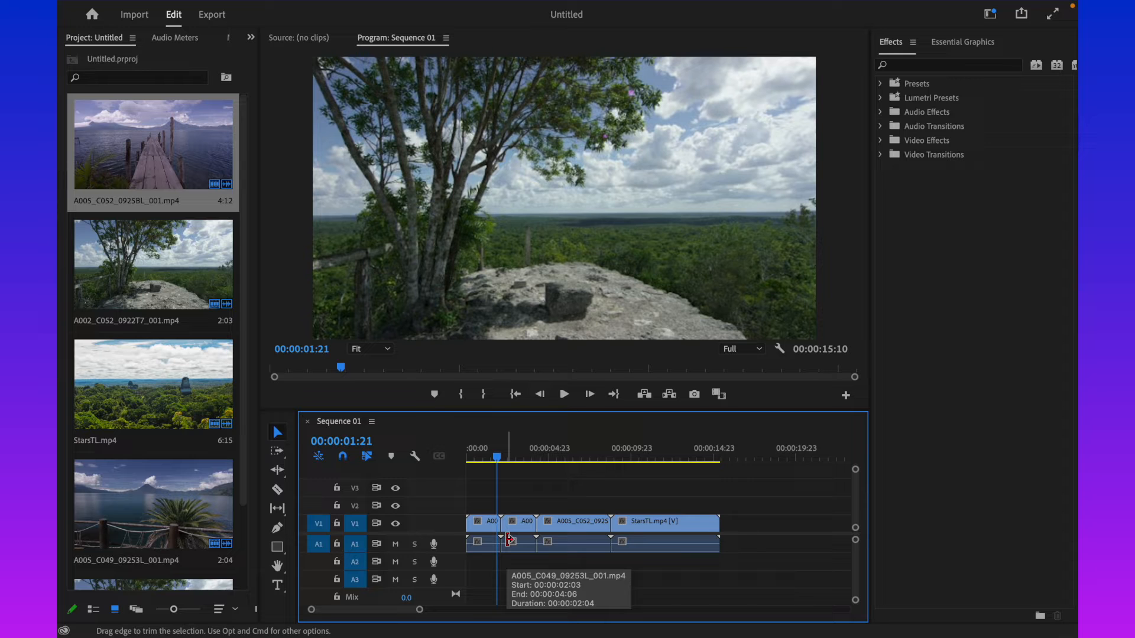
pyautogui.click(501, 456)
pyautogui.moveTo(501, 457); pyautogui.dragTo(499, 456)
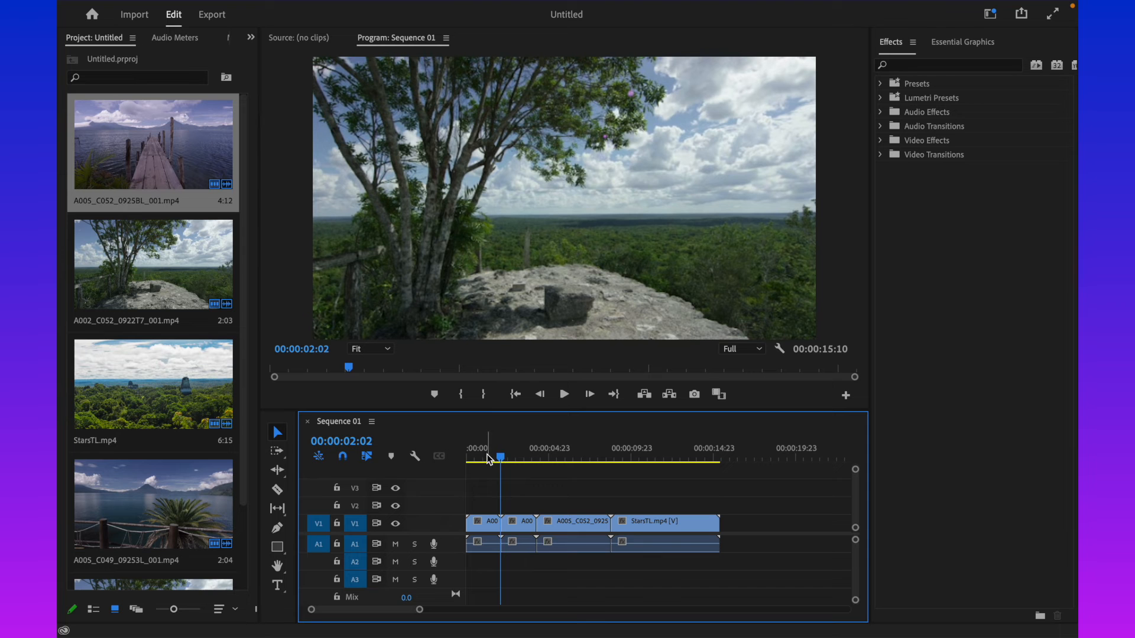
pyautogui.moveTo(488, 454); pyautogui.dragTo(468, 457)
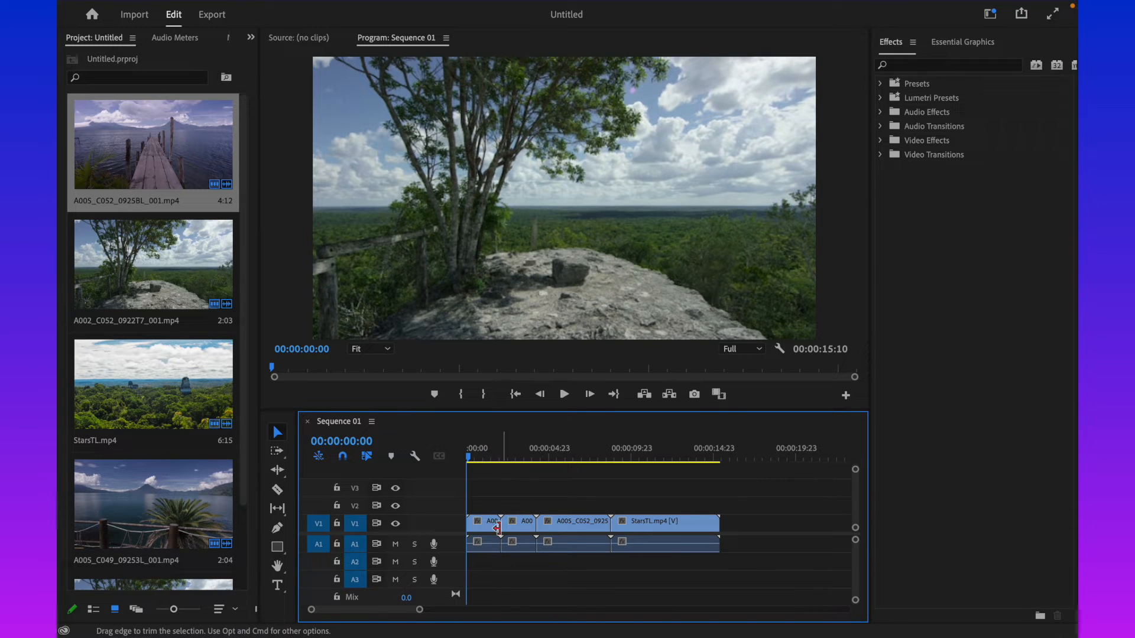
# - Play the sequence from near the end of the first clip across the cuts into the third clip, and return to the first clip
pyautogui.press('=')
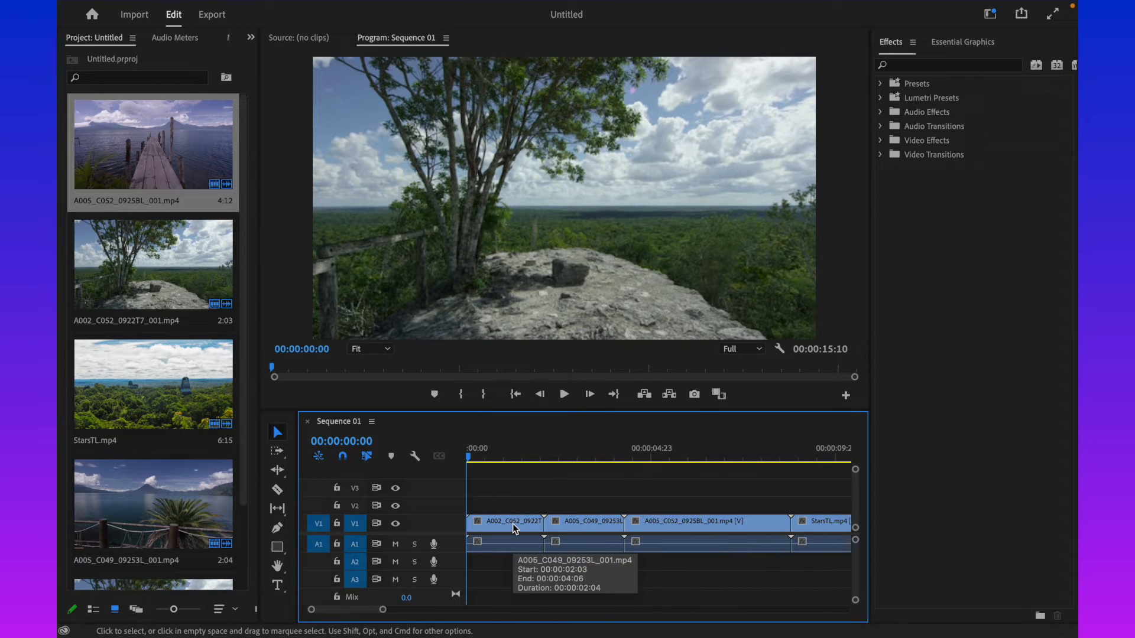
pyautogui.scroll(-2, 171, 308)
pyautogui.scroll(2, 171, 349)
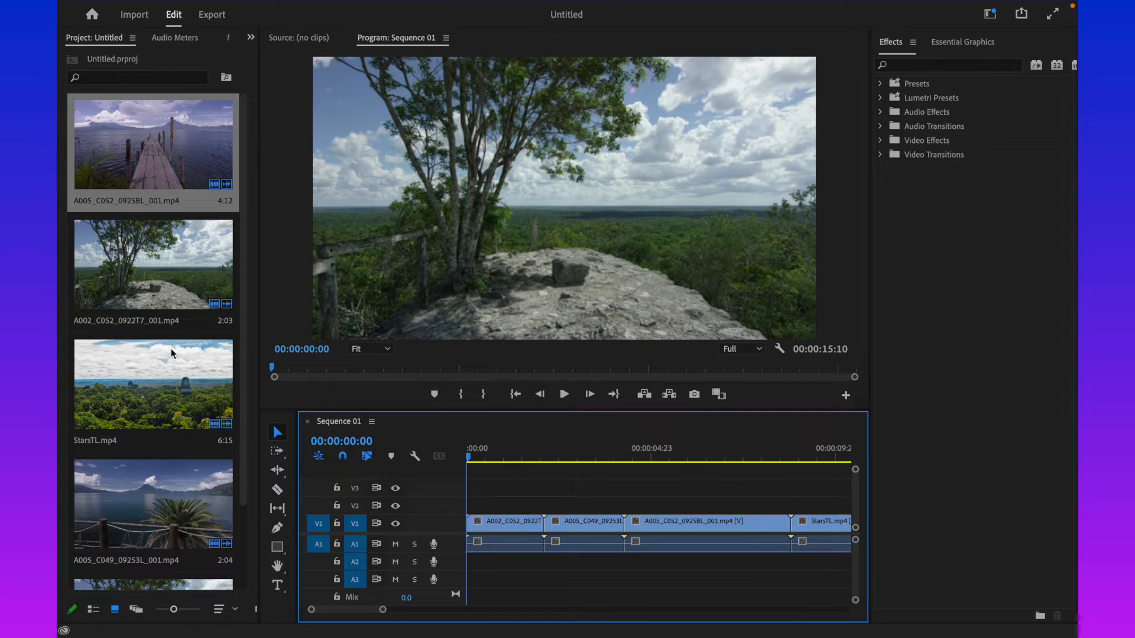
pyautogui.click(536, 459)
pyautogui.moveTo(538, 461)
pyautogui.mouseDown()
pyautogui.moveTo(552, 460)
pyautogui.moveTo(537, 459)
pyautogui.mouseUp()
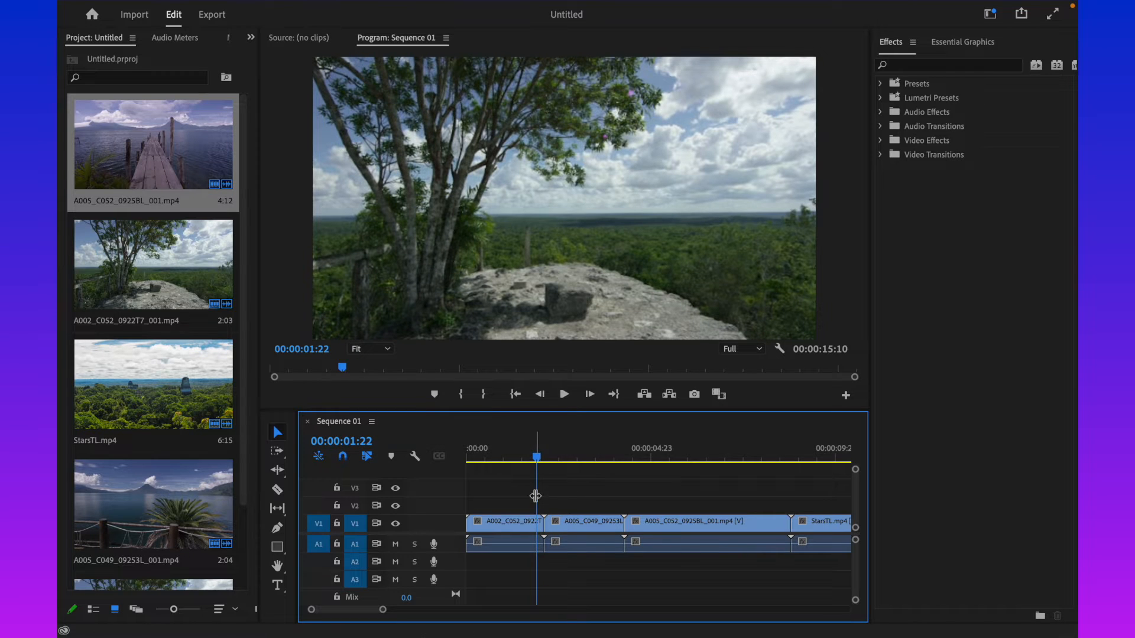
pyautogui.press('space')
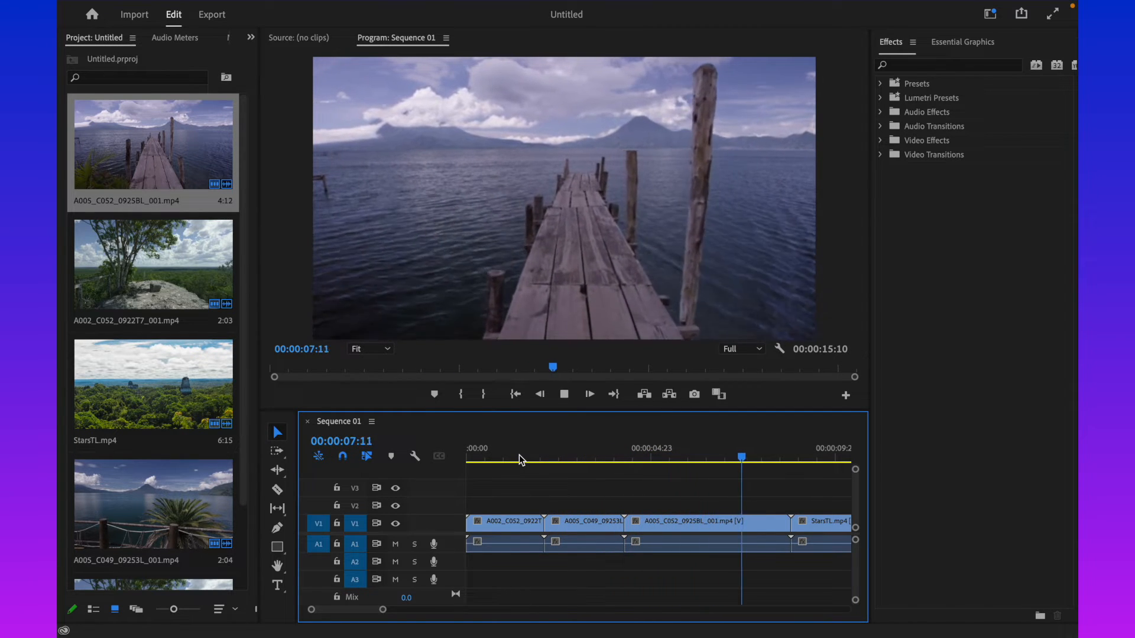
pyautogui.press('space')
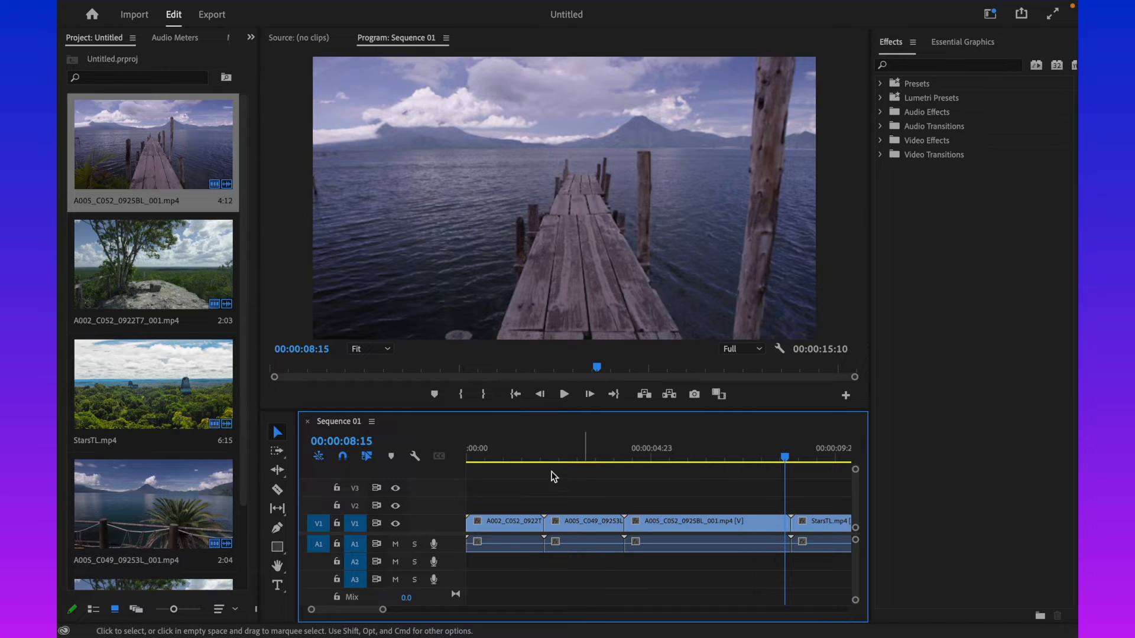
pyautogui.click(529, 458)
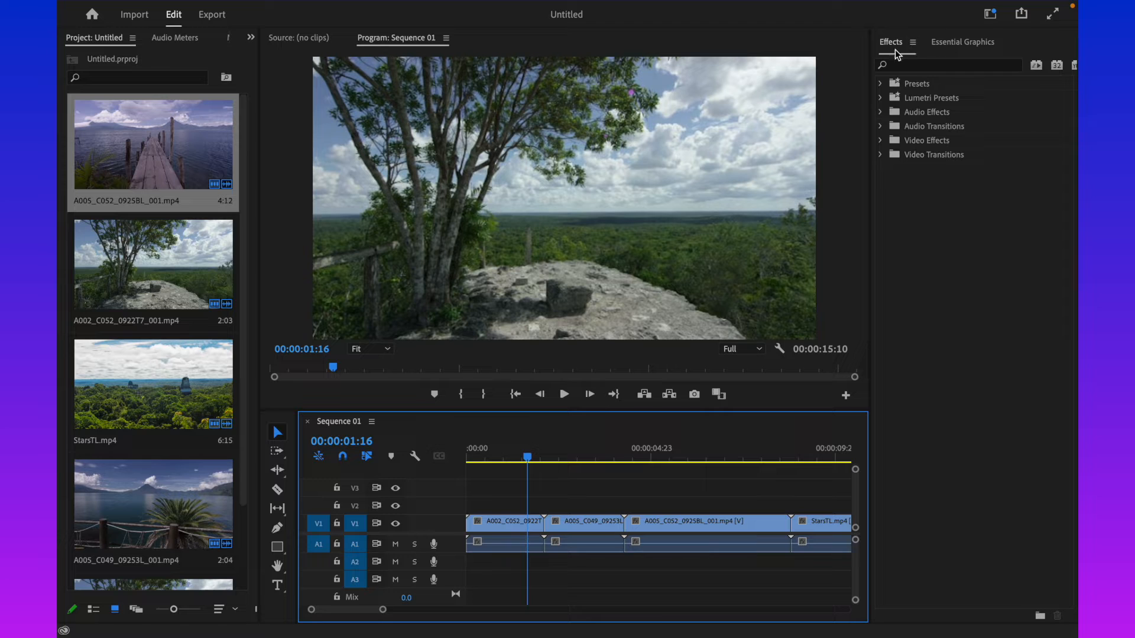
# - Check that Effects is enabled among the workspace windows and bring the effects library into focus
pyautogui.moveTo(529, 5)
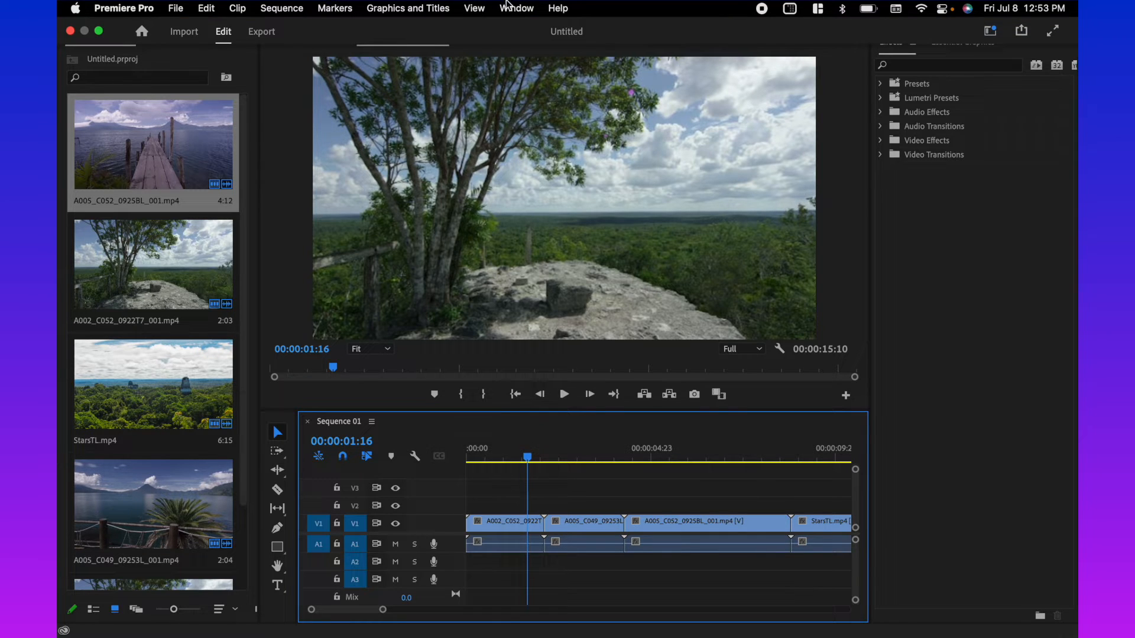
pyautogui.click(516, 7)
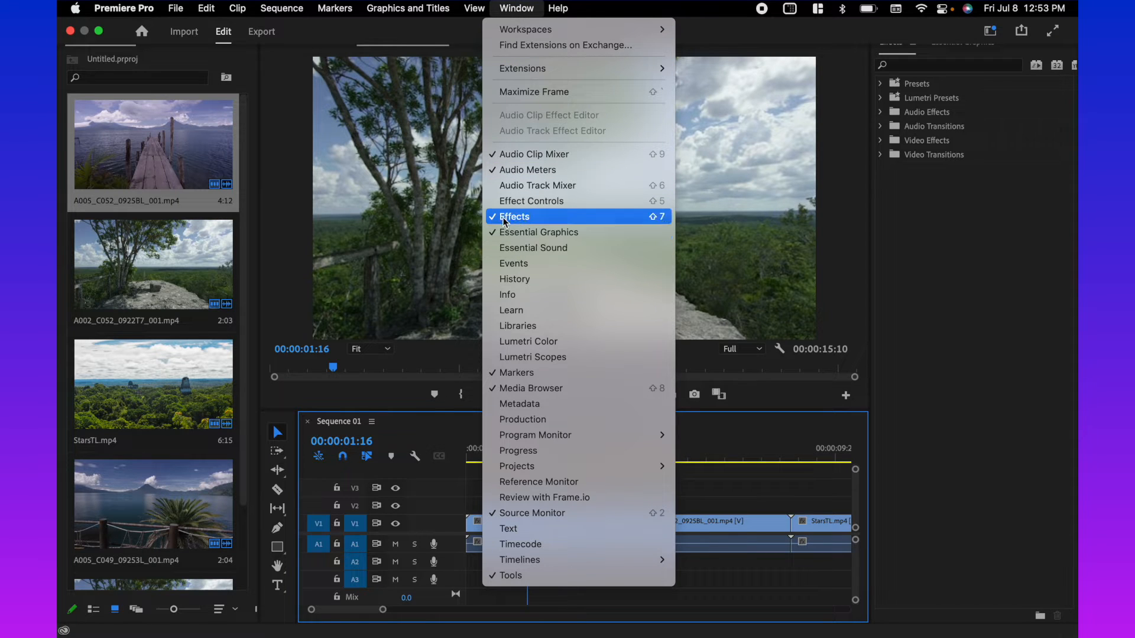
pyautogui.click(941, 230)
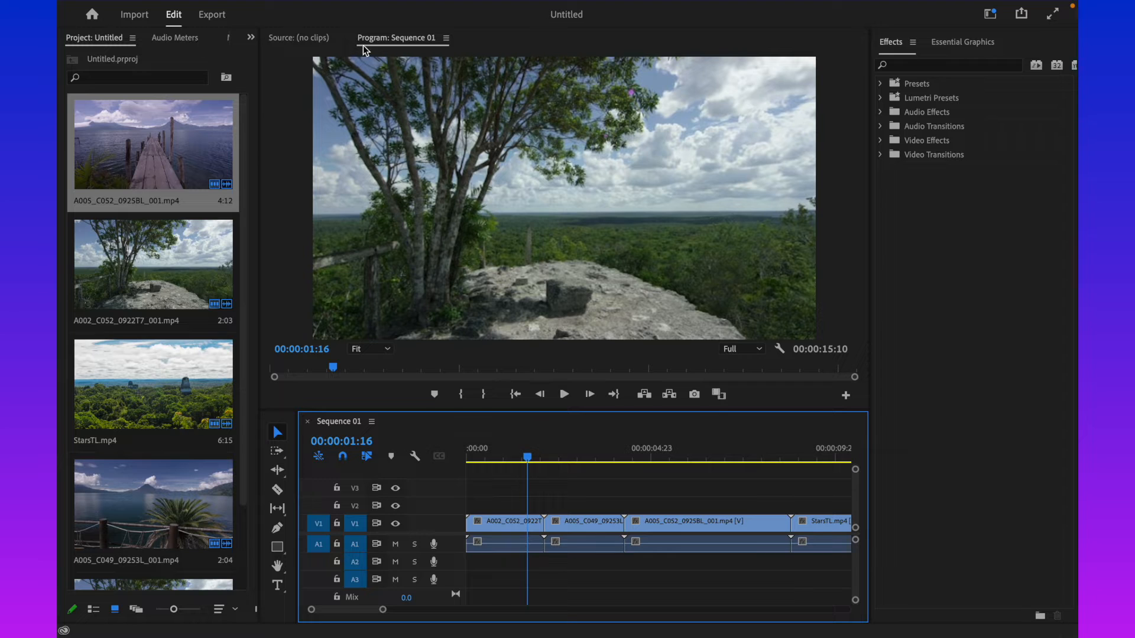
pyautogui.click(892, 40)
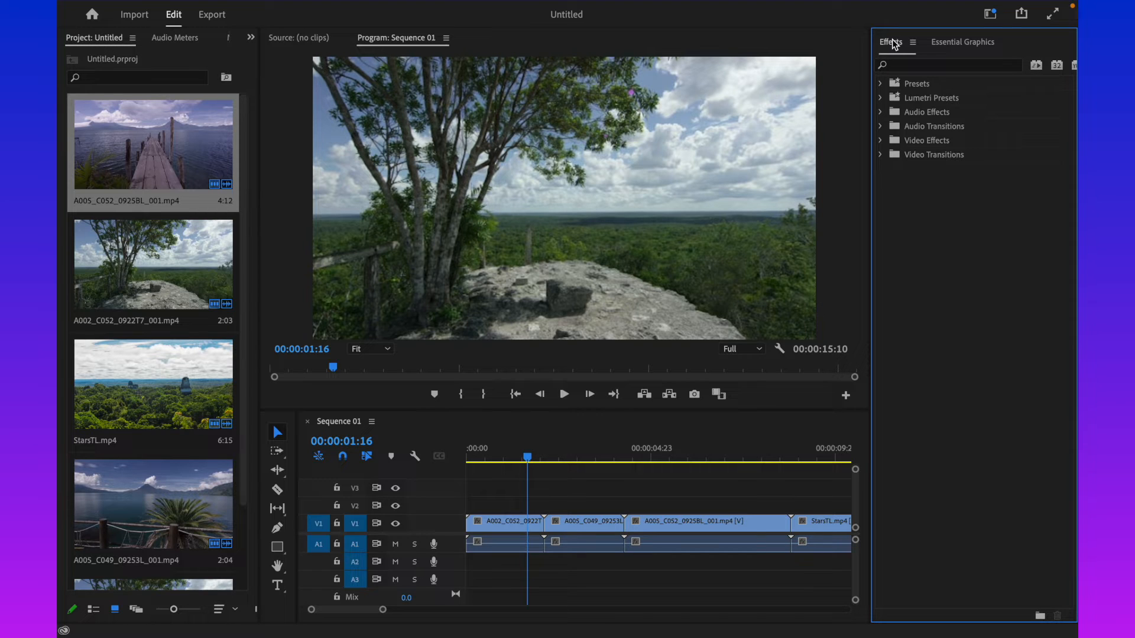
# - Expand the Video Transitions and Dissolve folders, and examine the Immersive Video and Slide transition groups
pyautogui.click(881, 155)
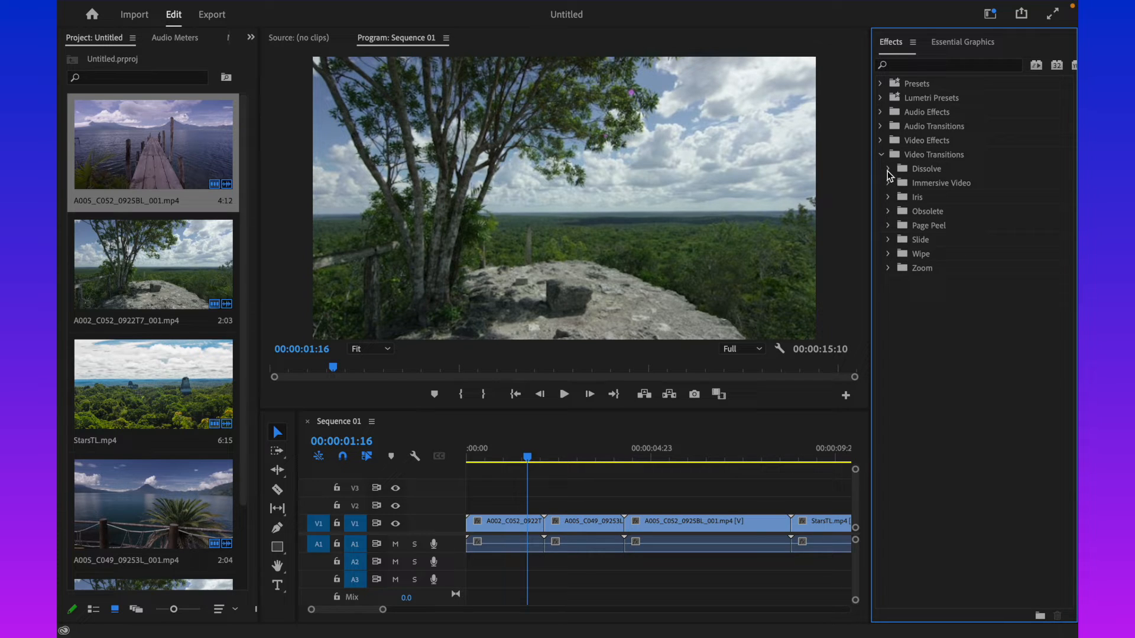
pyautogui.click(888, 169)
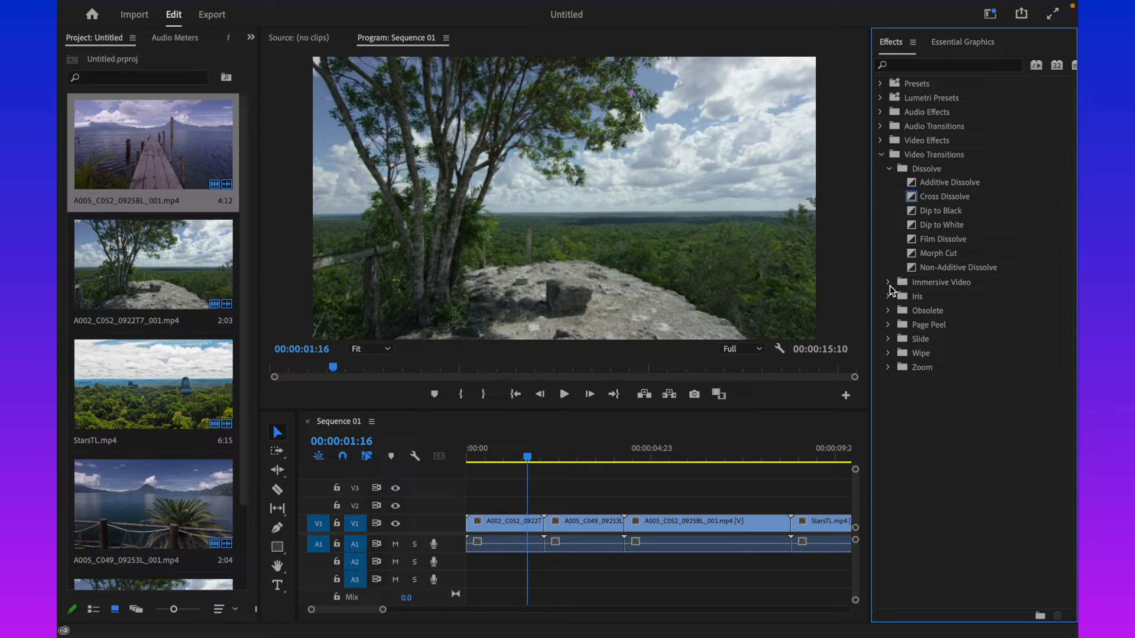
pyautogui.click(888, 282)
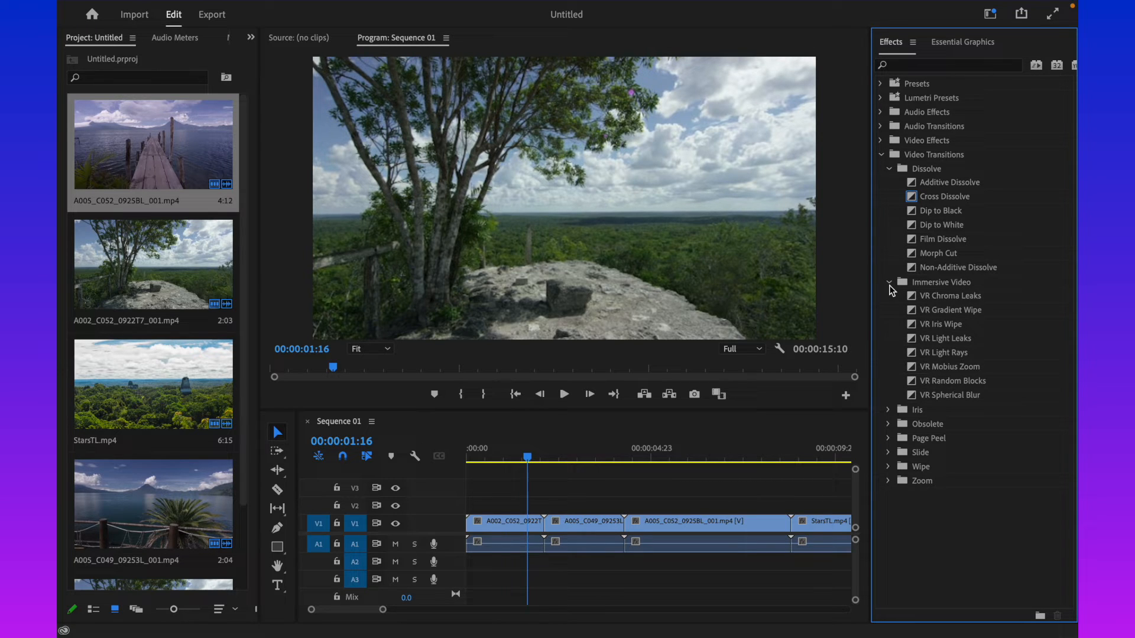
pyautogui.click(889, 283)
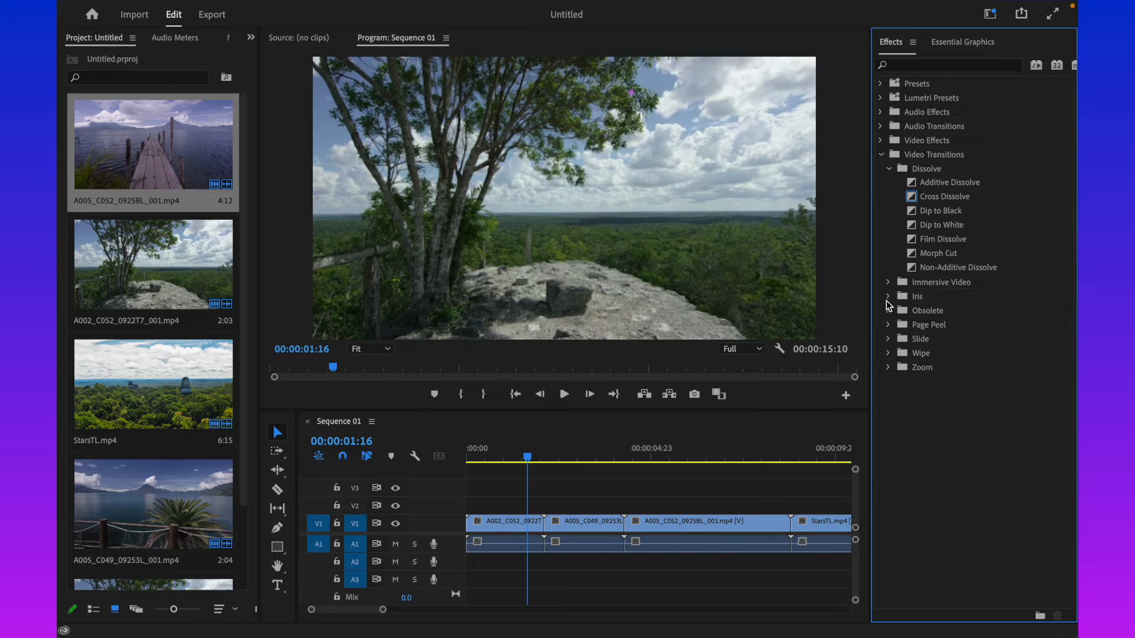
pyautogui.click(888, 339)
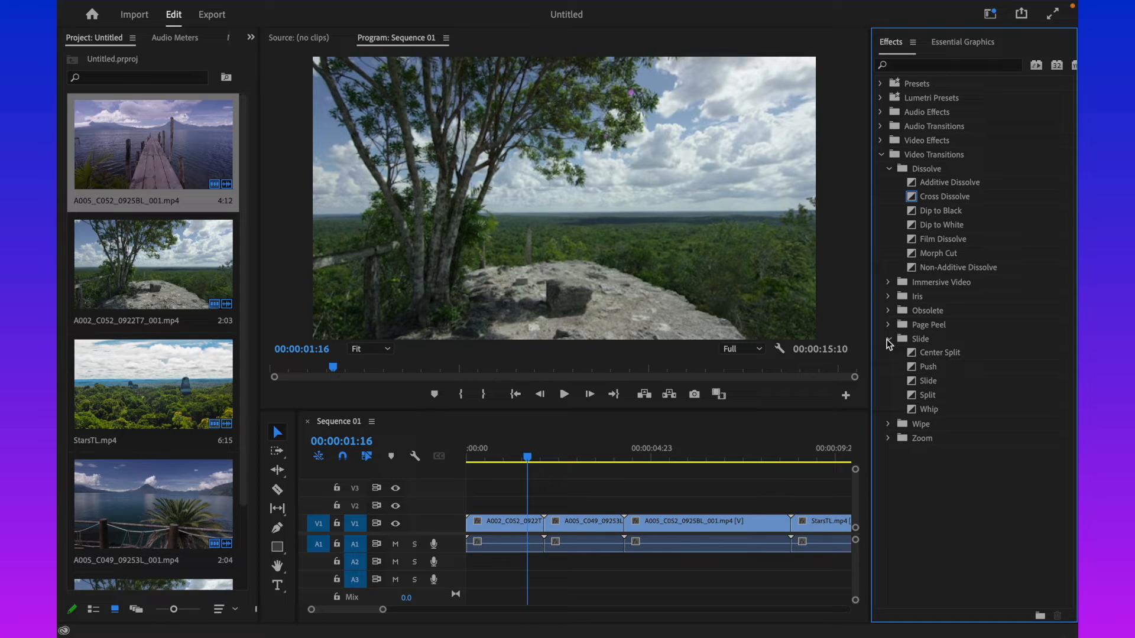
pyautogui.click(887, 339)
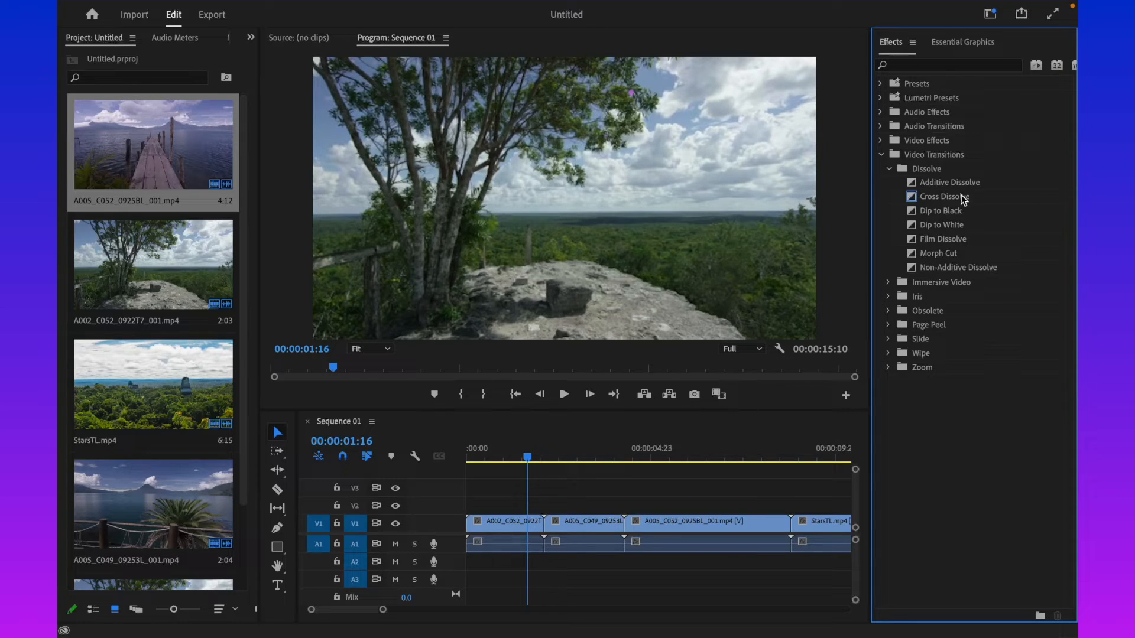
# - Apply the Cross Dissolve transition to the cut between A002_C052_0922T7_001.mp4 and A005_C049_09253L_001.mp4, accepting repeated frames
pyautogui.click(963, 199)
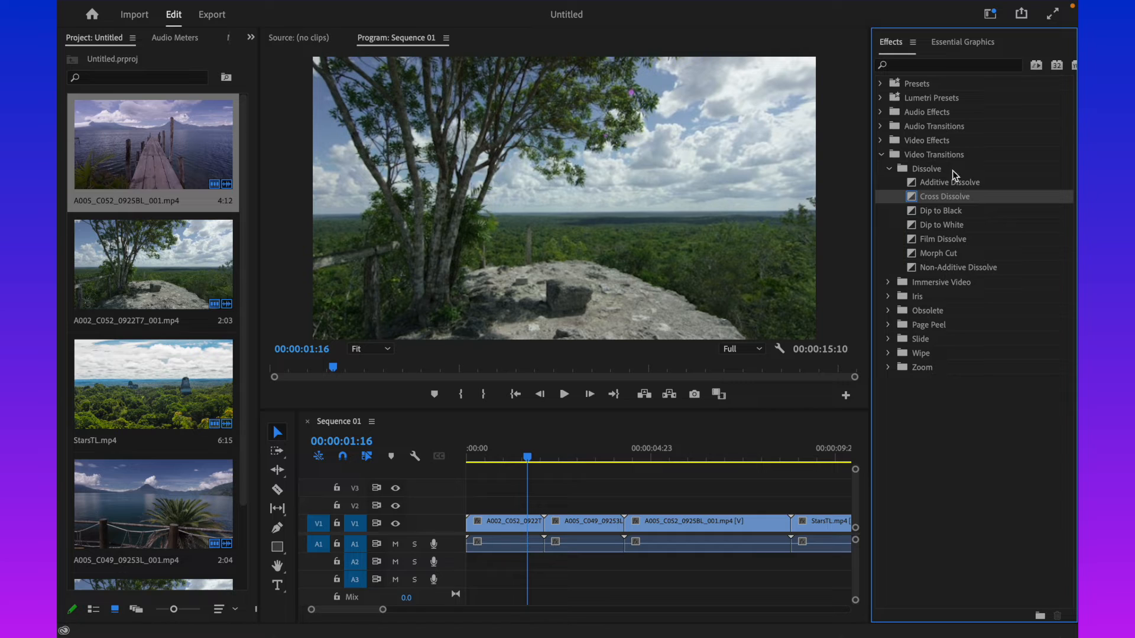
pyautogui.moveTo(938, 192)
pyautogui.mouseDown()
pyautogui.moveTo(788, 236)
pyautogui.moveTo(598, 436)
pyautogui.moveTo(540, 529)
pyautogui.moveTo(905, 202)
pyautogui.moveTo(950, 185)
pyautogui.moveTo(937, 198)
pyautogui.mouseUp()
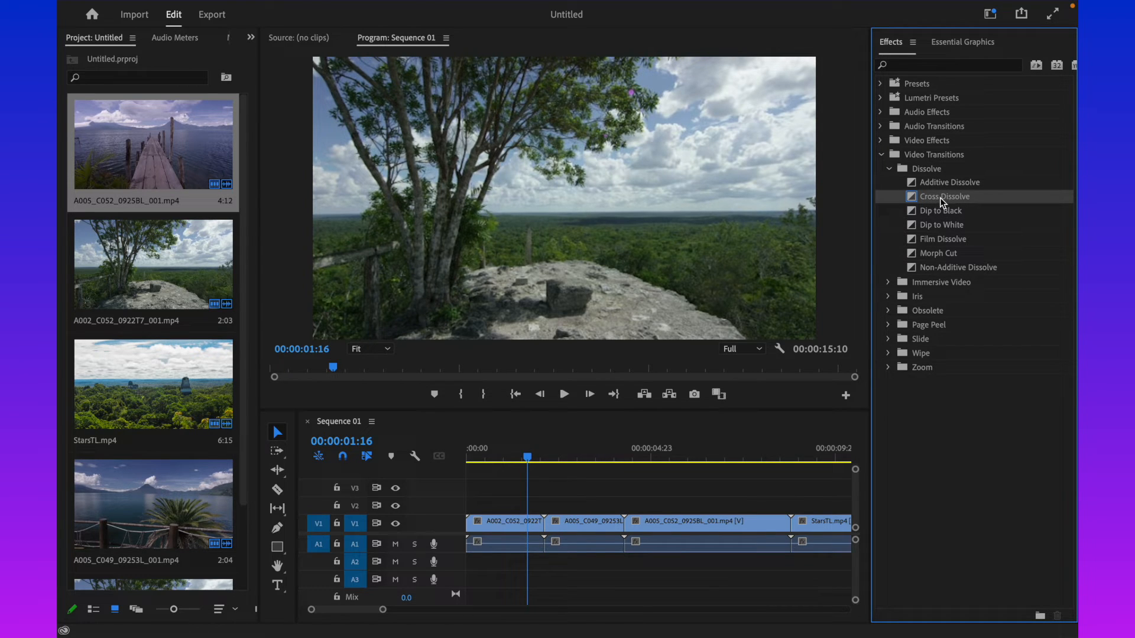
pyautogui.moveTo(940, 197); pyautogui.dragTo(538, 531)
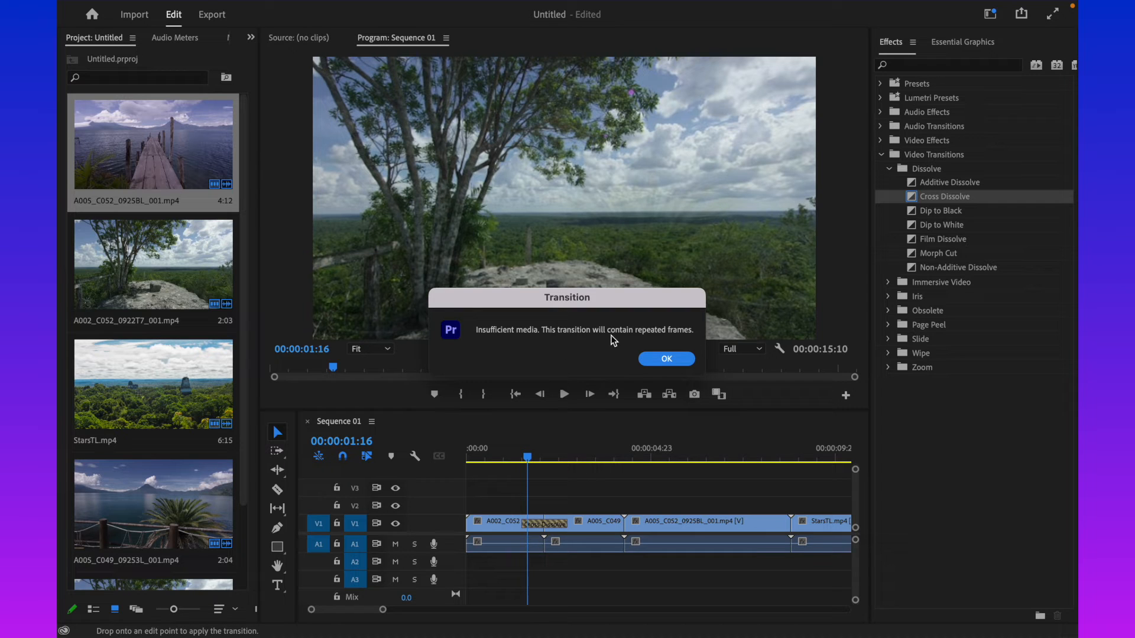
pyautogui.click(654, 359)
pyautogui.click(666, 368)
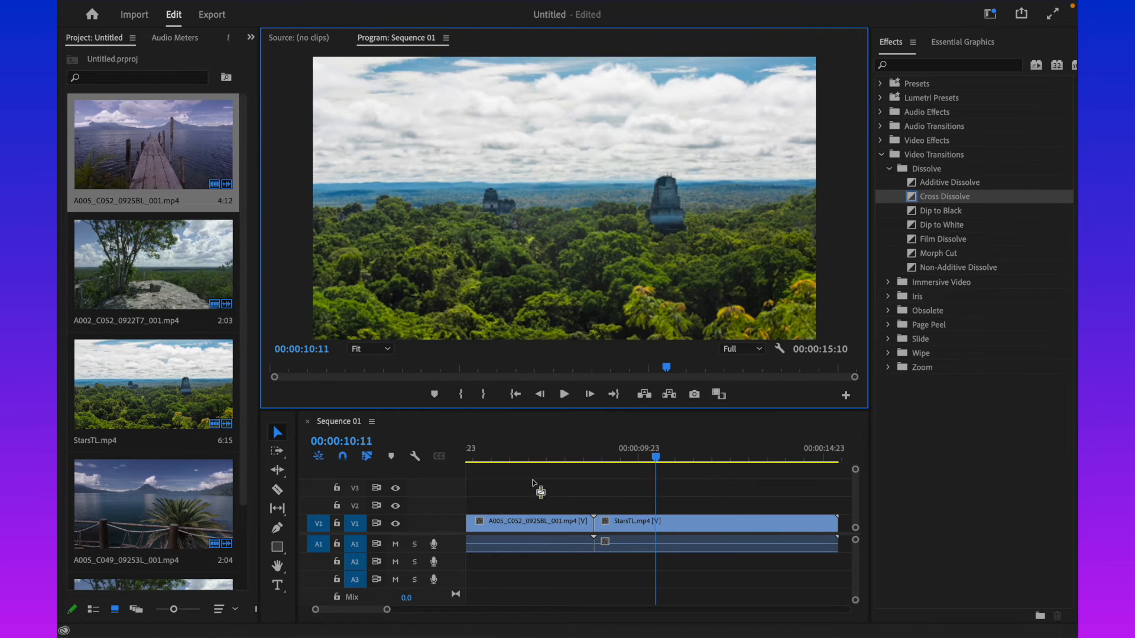
# - Play back the Cross Dissolve between the first two clips twice, starting from within the first clip
pyautogui.moveTo(532, 457); pyautogui.dragTo(517, 457)
pyautogui.press('space')
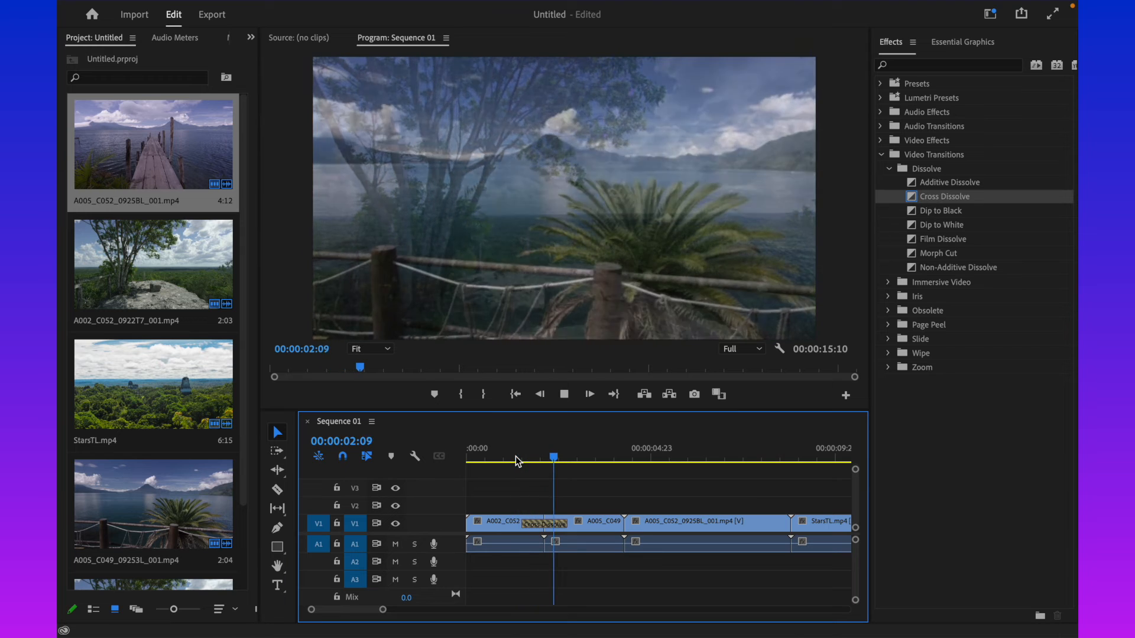
pyautogui.press('space')
pyautogui.moveTo(516, 456)
pyautogui.mouseDown()
pyautogui.moveTo(569, 457)
pyautogui.moveTo(502, 451)
pyautogui.mouseUp()
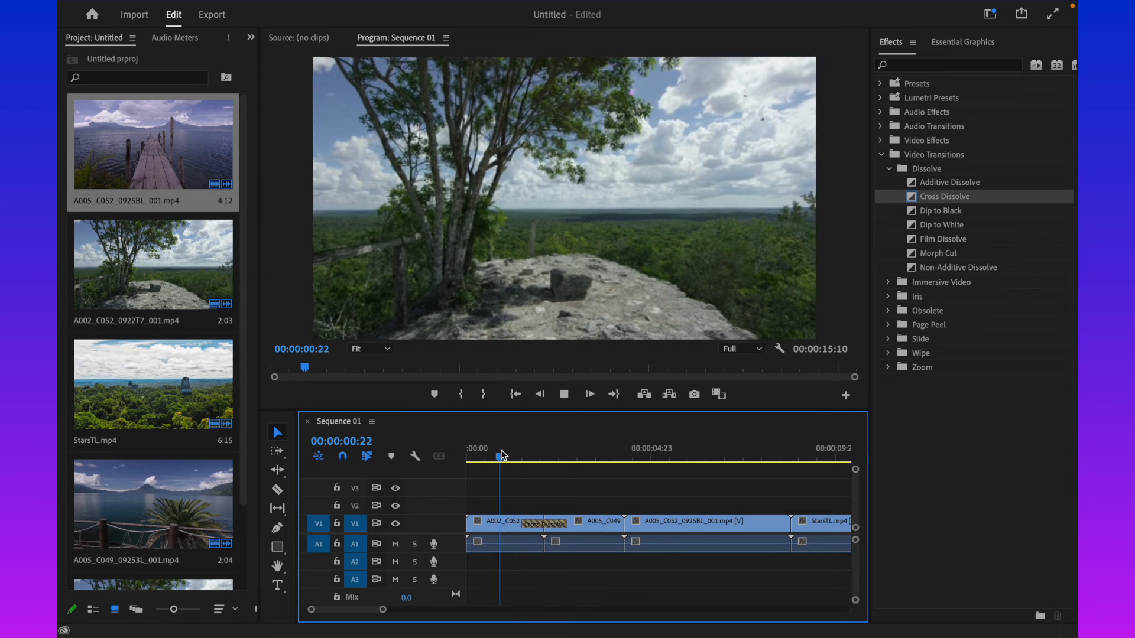
pyautogui.press('space')
pyautogui.press('space')
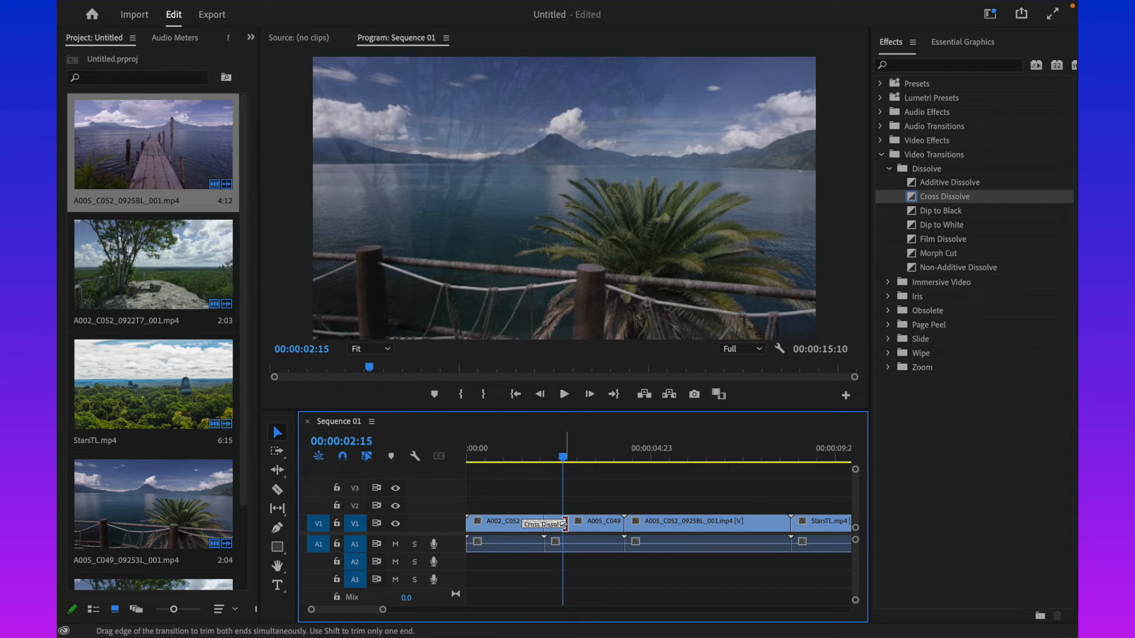
# - Shorten the Cross Dissolve by trimming its end slightly inward, and play back the transition
pyautogui.moveTo(563, 524); pyautogui.dragTo(557, 526)
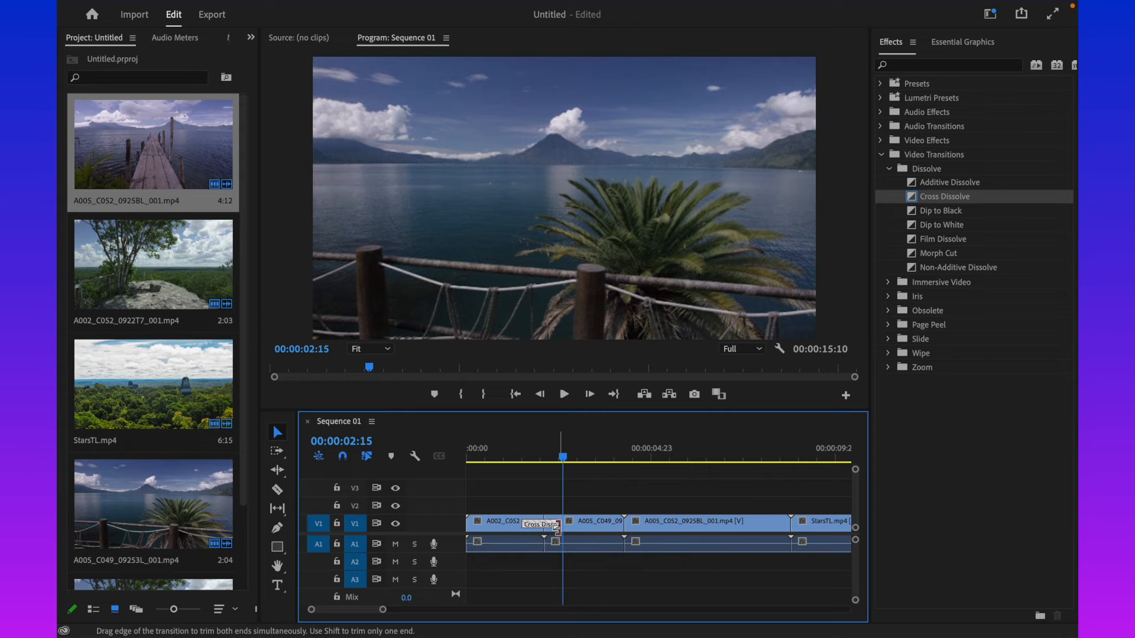
pyautogui.click(528, 458)
pyautogui.press('space')
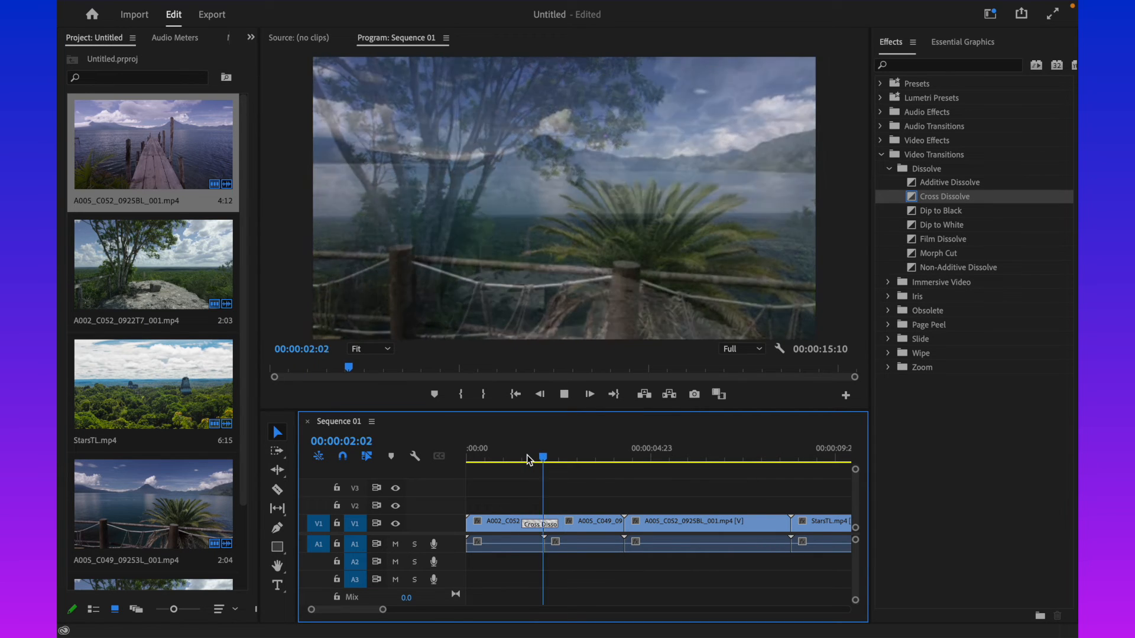
pyautogui.press('space')
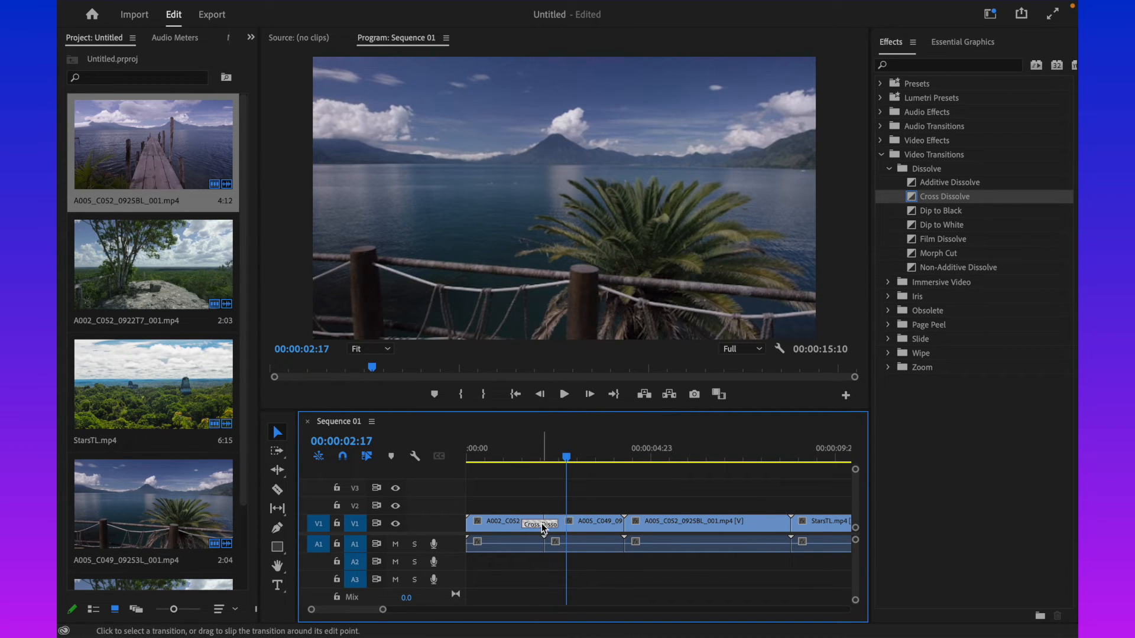
# - Replay the Cross Dissolve between the first two clips and shorten it further by trimming its beginning
pyautogui.hscroll(1, 541, 523)
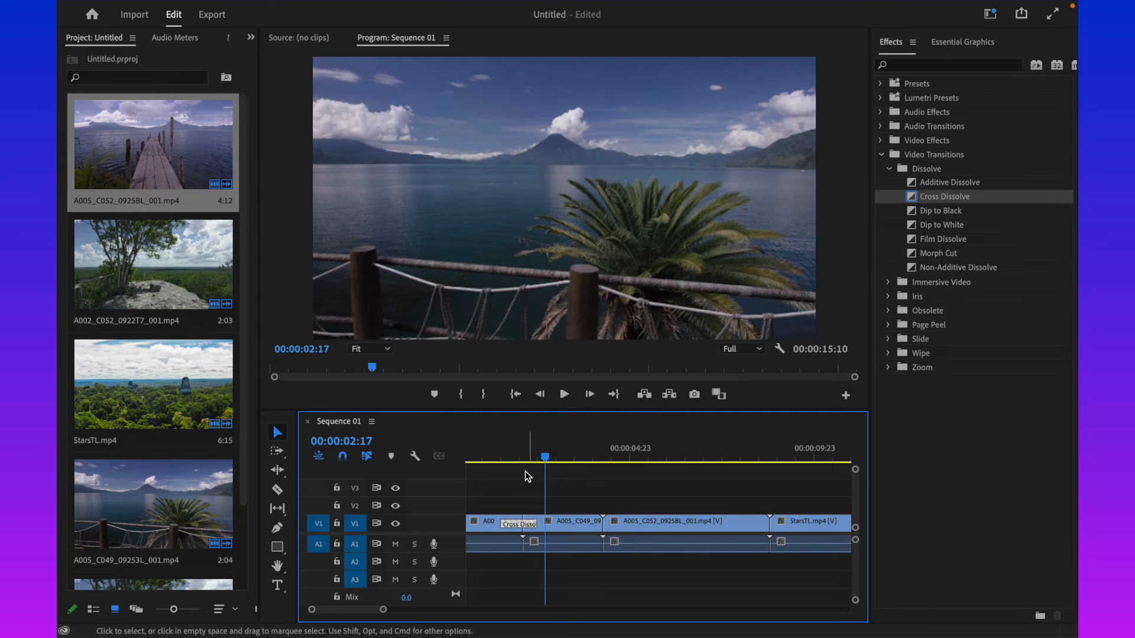
pyautogui.click(489, 455)
pyautogui.press('space')
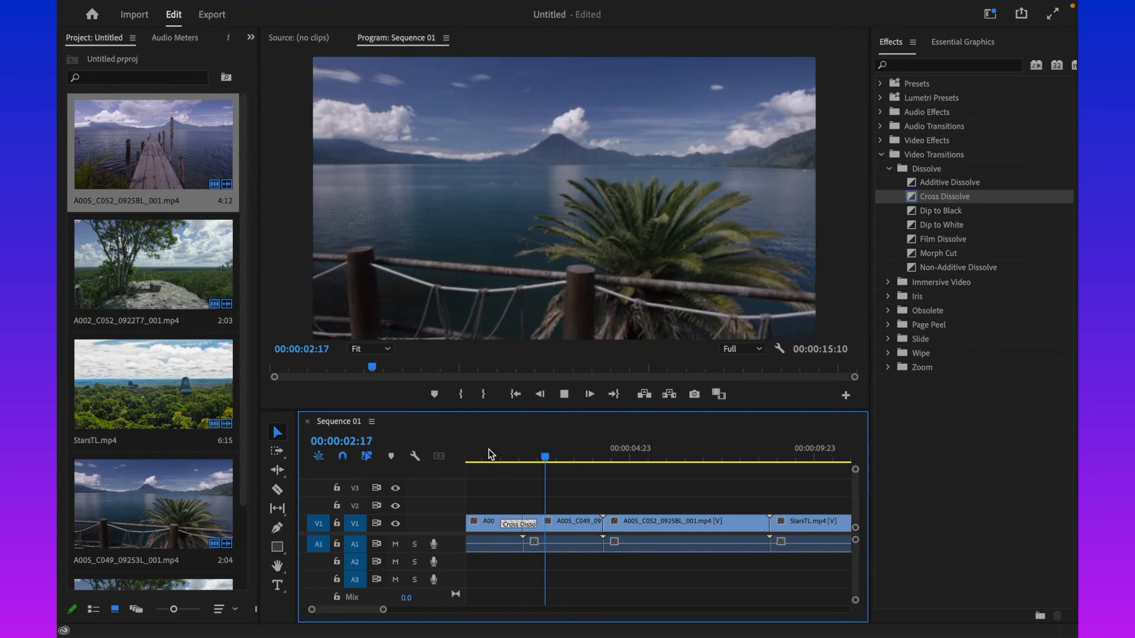
pyautogui.press('space')
pyautogui.moveTo(503, 523); pyautogui.dragTo(539, 524)
# - Apply the Morph Cut transition to the cut between A005_C052_0925BL_001.mp4 and StarsTL.mp4, accepting repeated frames
pyautogui.click(575, 458)
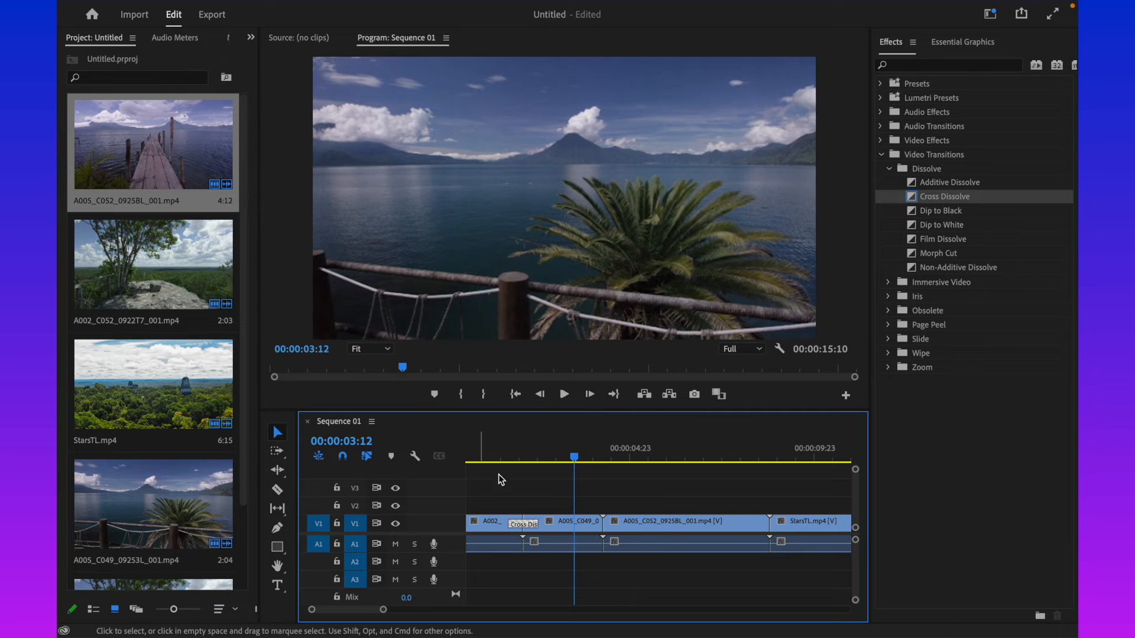
pyautogui.scroll(-5, 662, 480)
pyautogui.click(608, 458)
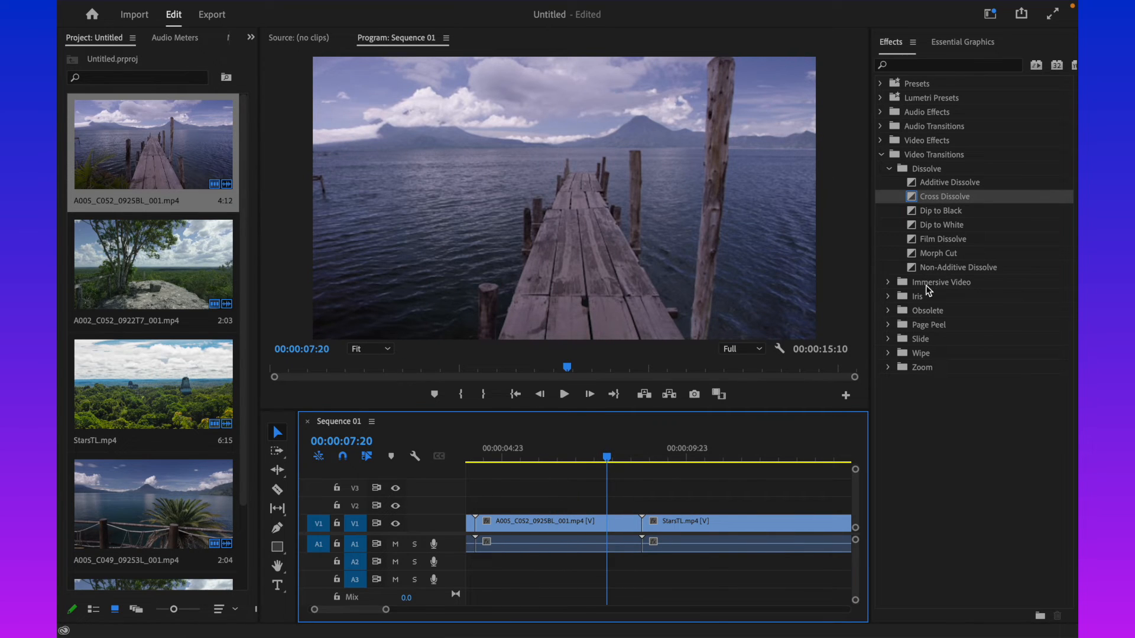
pyautogui.click(921, 253)
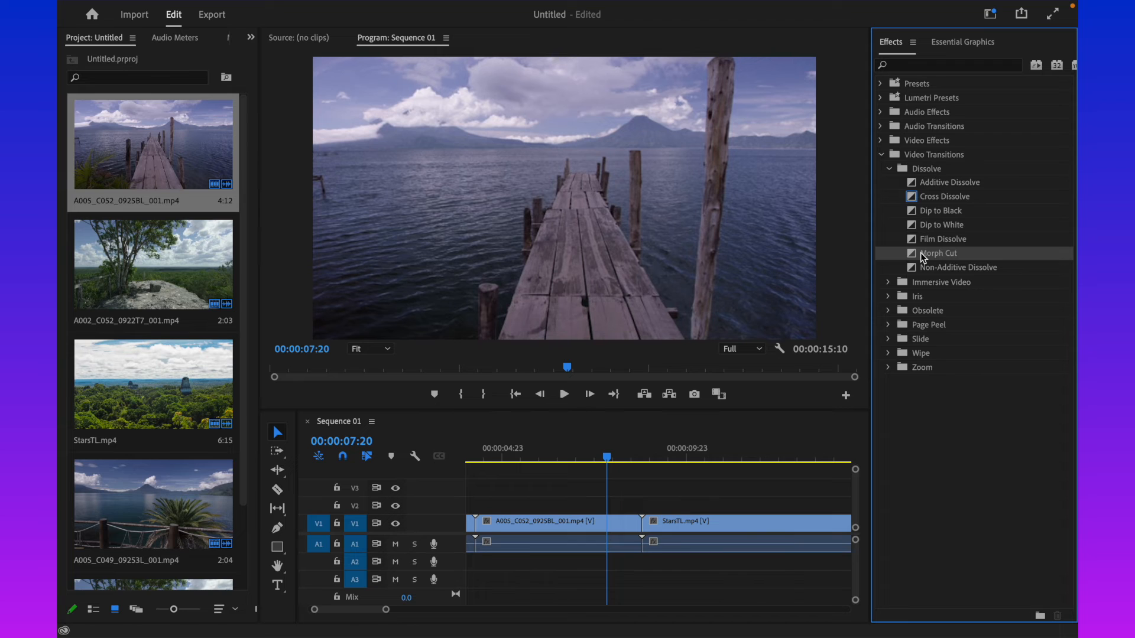
pyautogui.moveTo(920, 253); pyautogui.dragTo(649, 535)
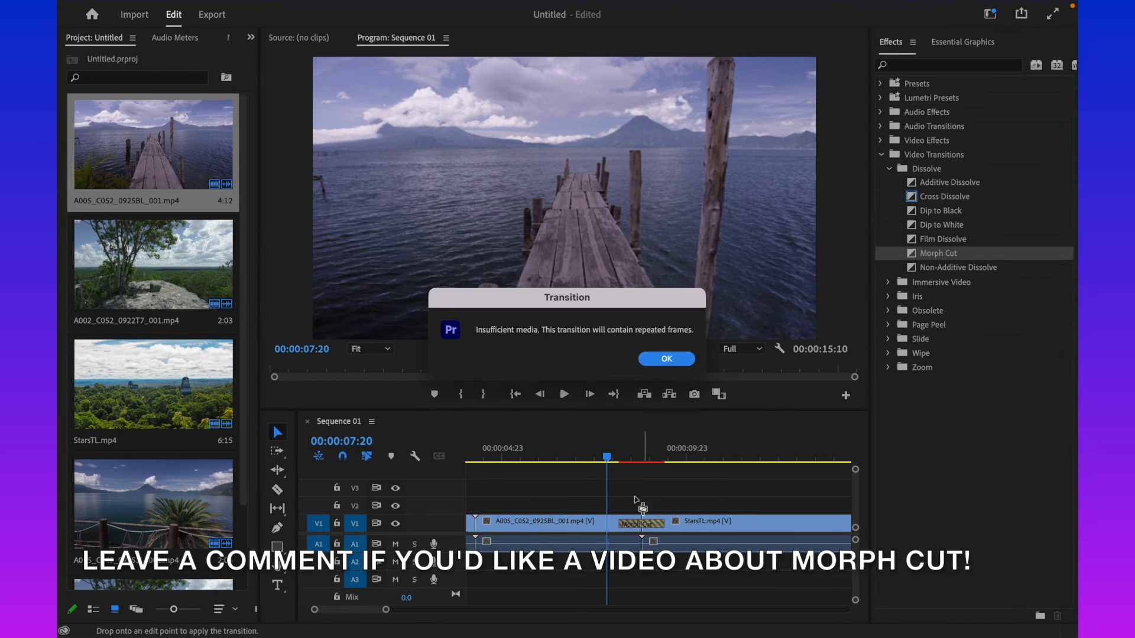
pyautogui.click(666, 359)
pyautogui.click(659, 368)
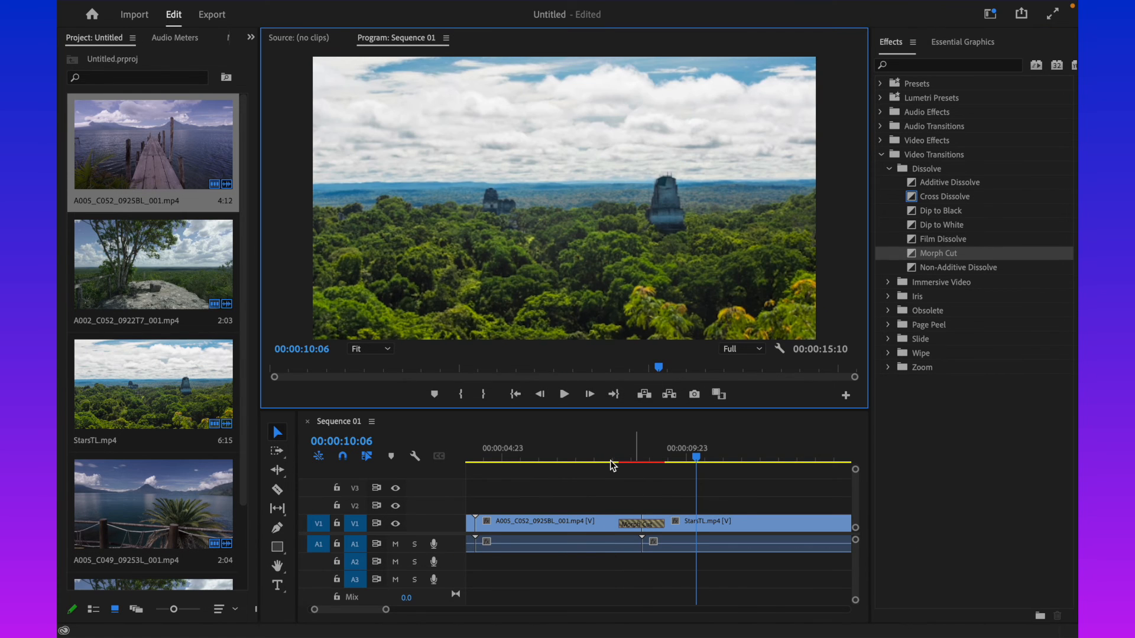
# - Scrub and play back the Morph Cut transition from just before the StarsTL.mp4 cut, and delete it from the sequence
pyautogui.click(609, 459)
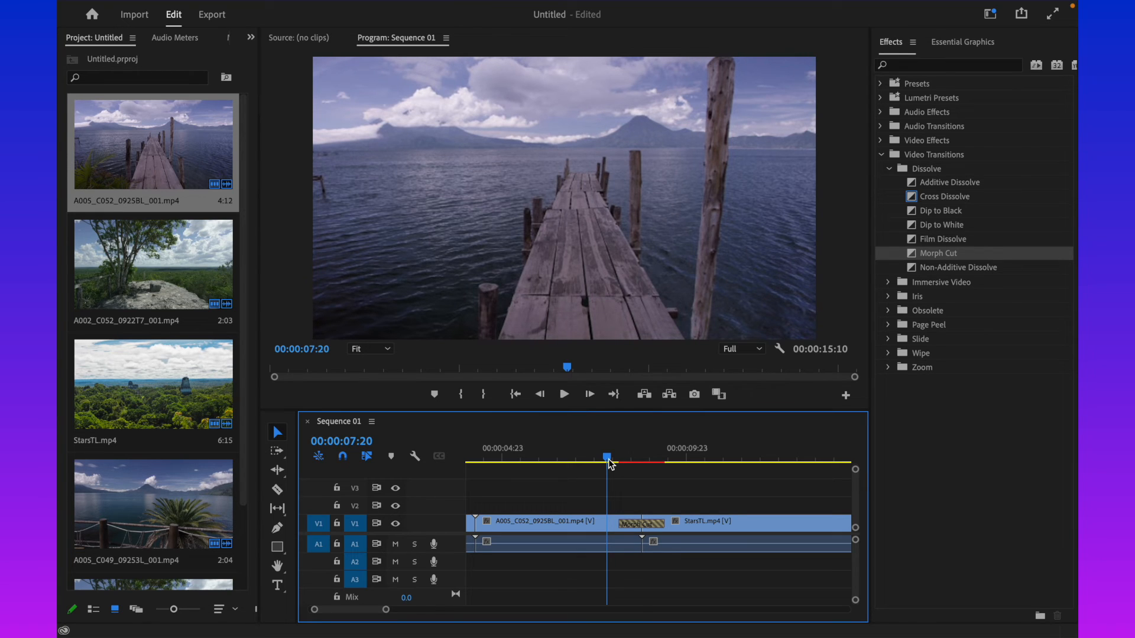
pyautogui.click(608, 460)
pyautogui.moveTo(606, 461); pyautogui.dragTo(691, 454)
pyautogui.click(597, 461)
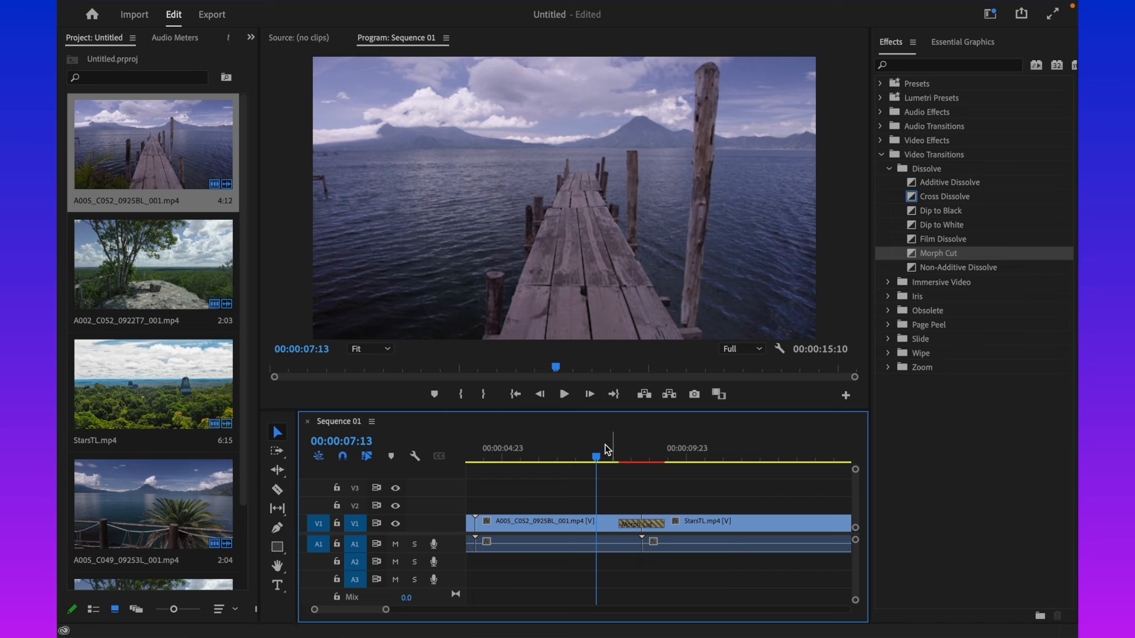
pyautogui.press('space')
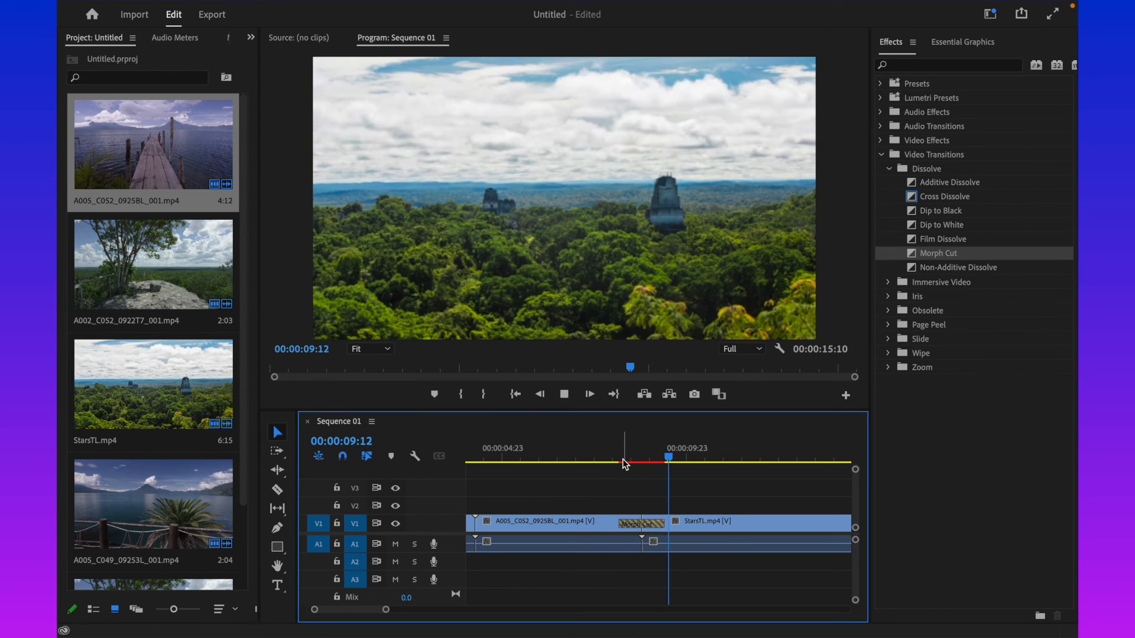
pyautogui.press('space')
pyautogui.click(642, 524)
pyautogui.press('Delete')
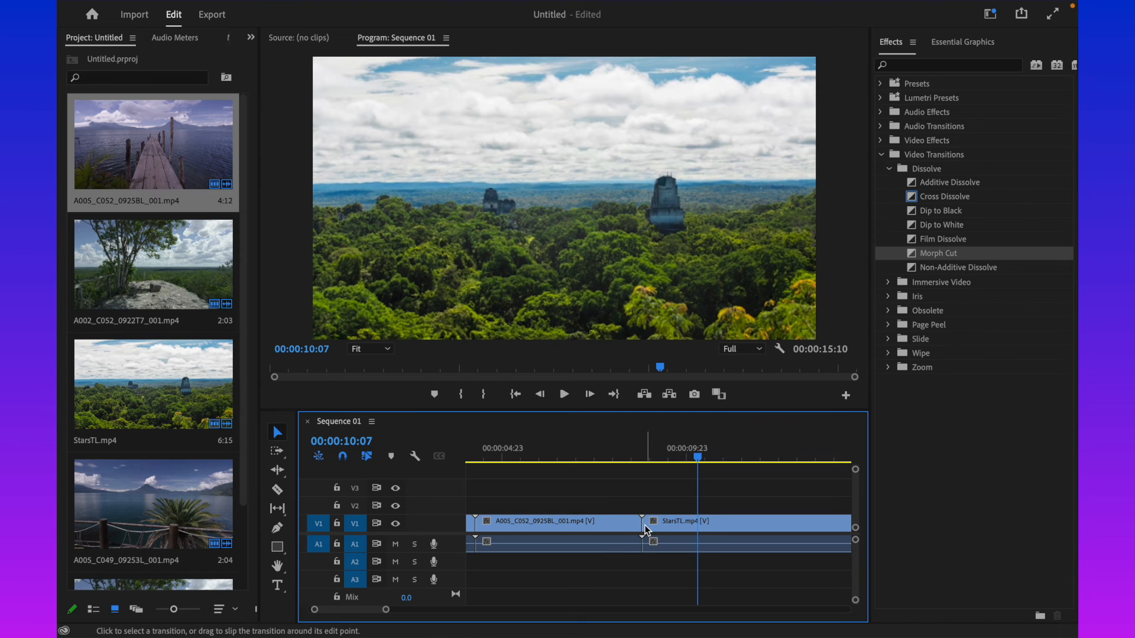
# - Apply the Iris Cross transition to the cut between A005_C052_0925BL_001.mp4 and StarsTL.mp4, accepting repeated frames
pyautogui.click(889, 296)
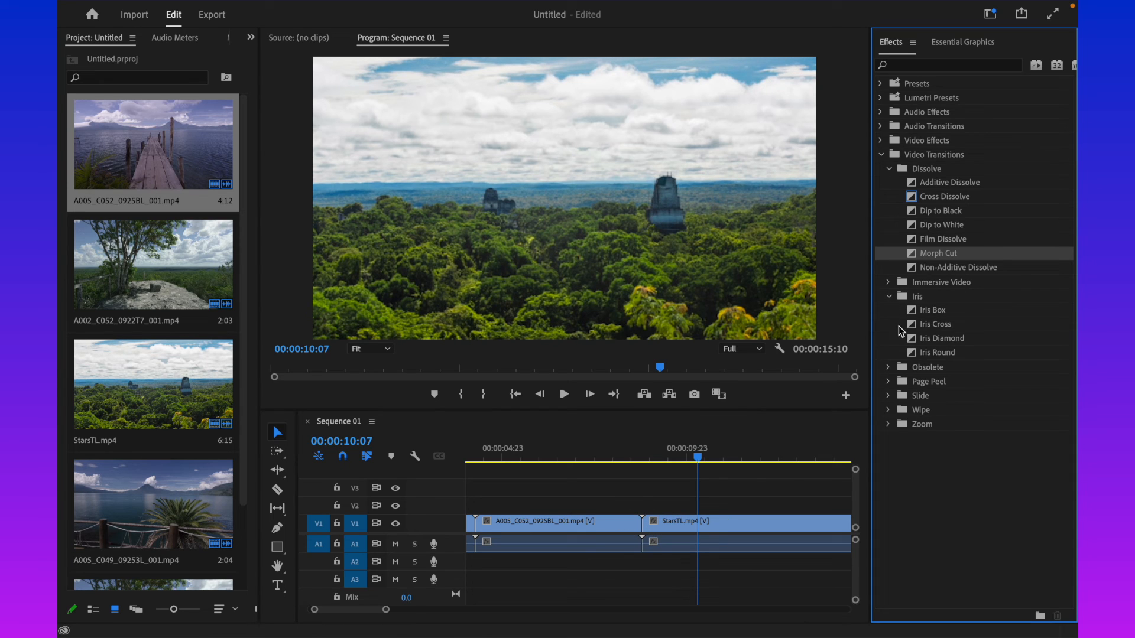
pyautogui.moveTo(945, 325); pyautogui.dragTo(641, 524)
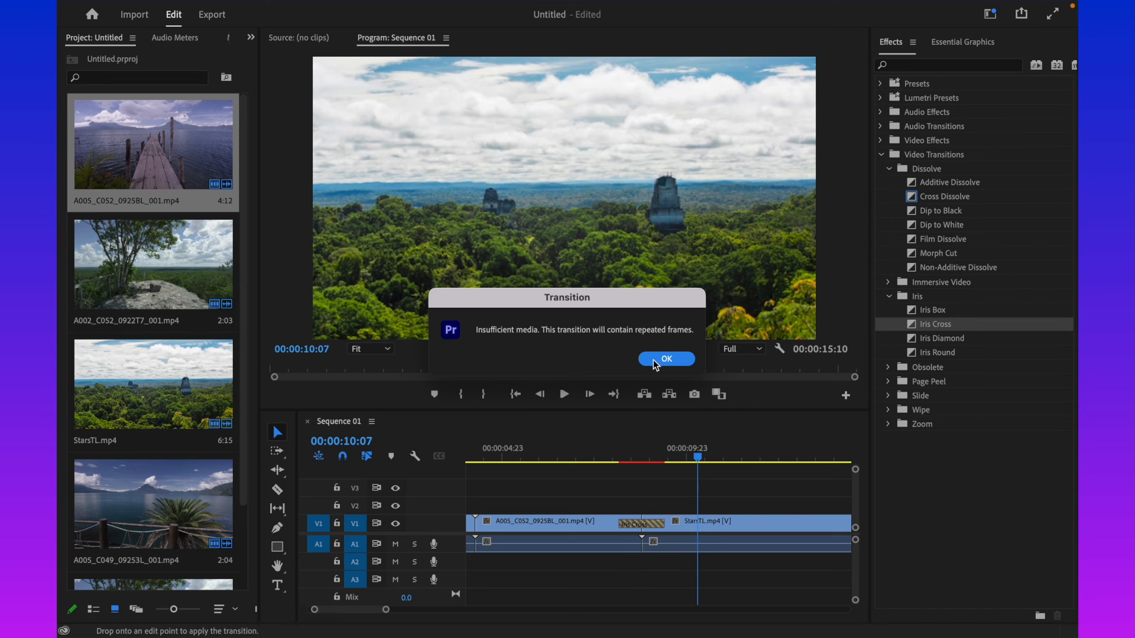
pyautogui.click(657, 359)
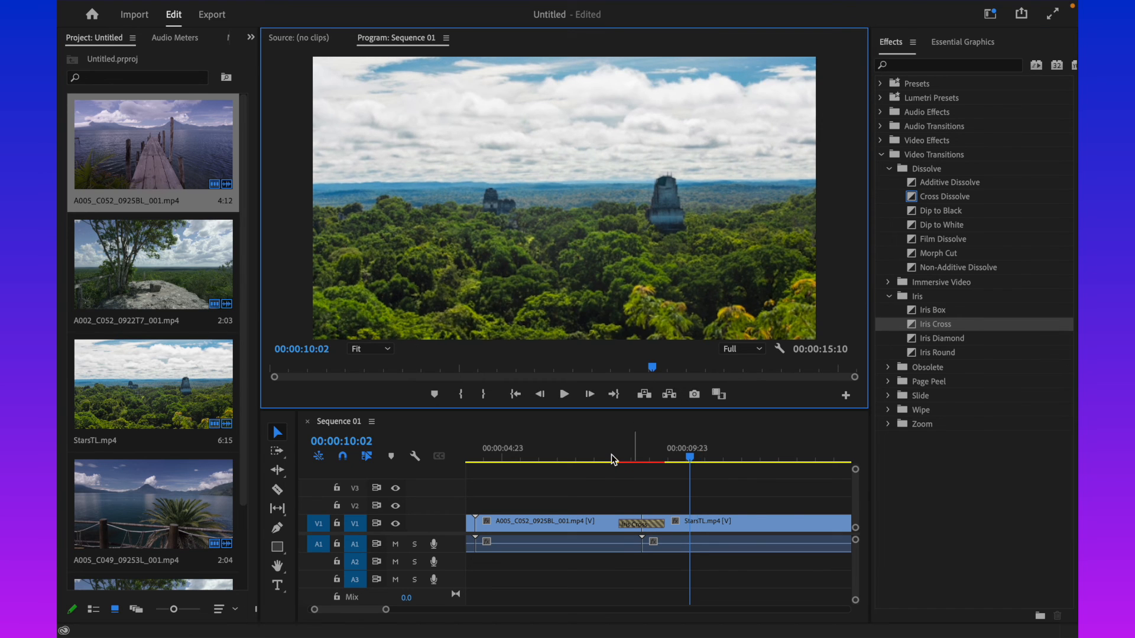
# - Play back the Iris Cross transition before StarsTL.mp4 and delete it from the cut
pyautogui.click(612, 459)
pyautogui.press('space')
pyautogui.press('space')
pyautogui.click(651, 525)
pyautogui.press('Delete')
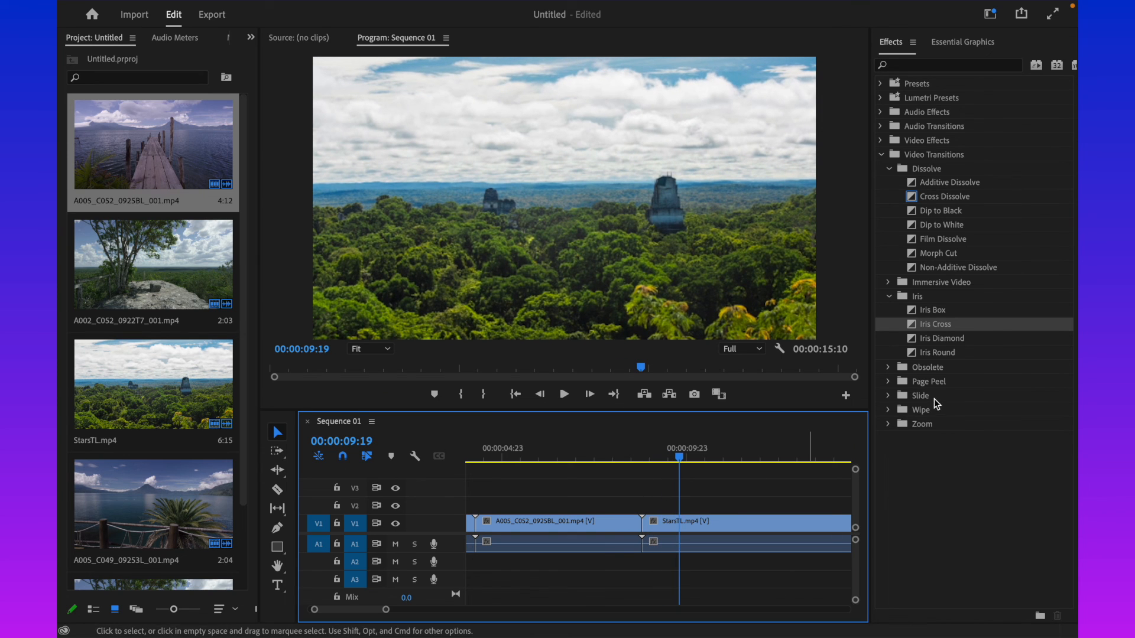
pyautogui.hscroll(-5, 684, 506)
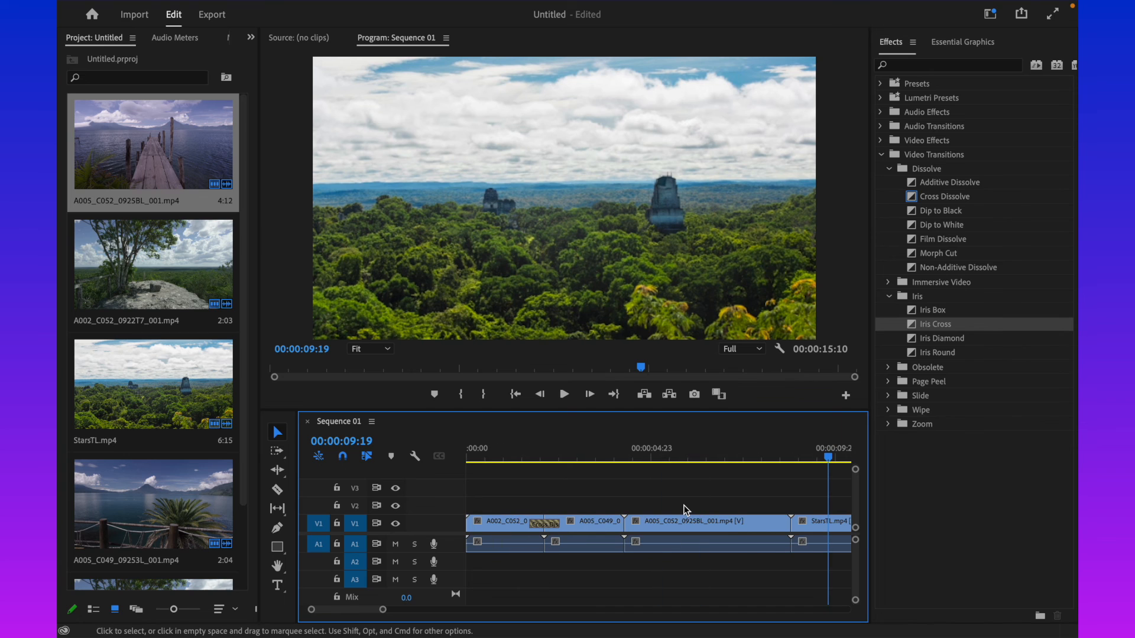
pyautogui.rightClick(512, 460)
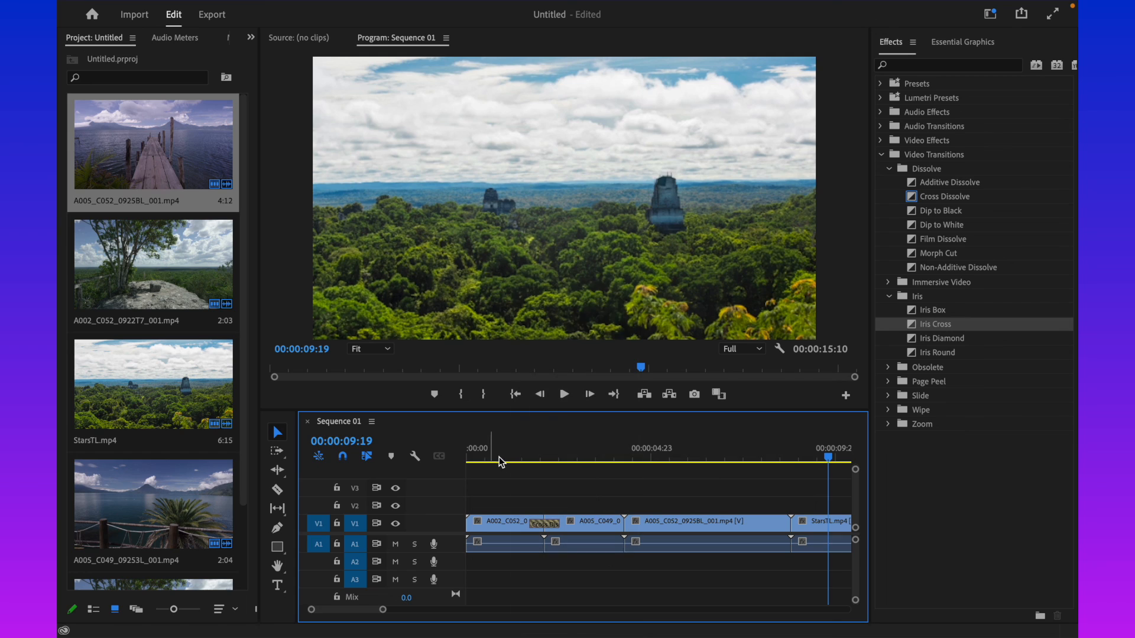